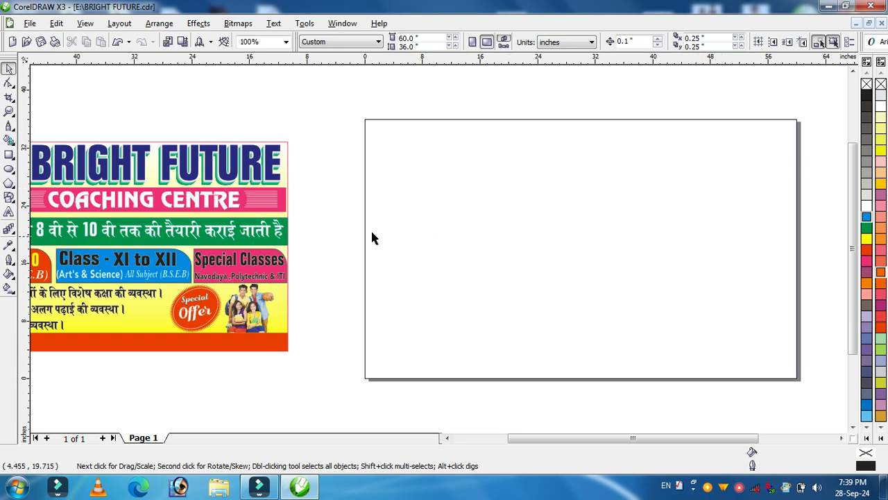
- Add a page-sized 60 x 36 inch rectangle and give it a 24 pt red outline
{"action": "left_click", "coordinate": [9, 155]}
{"action": "double_click", "coordinate": [9, 156]}
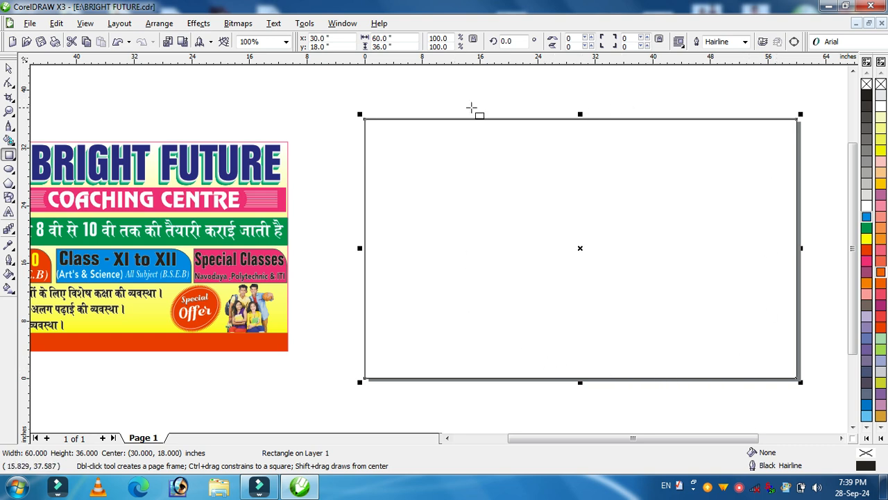
{"action": "left_click", "coordinate": [745, 41]}
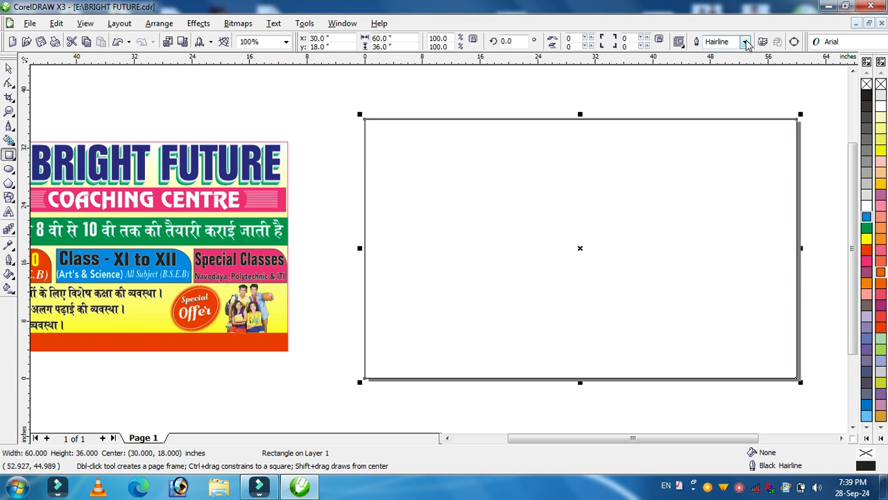
{"action": "left_click", "coordinate": [714, 104]}
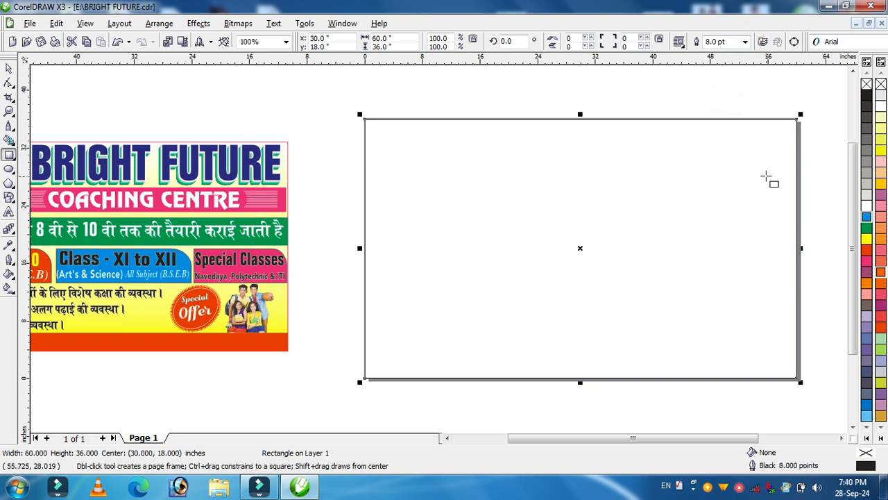
{"action": "left_click", "coordinate": [745, 41]}
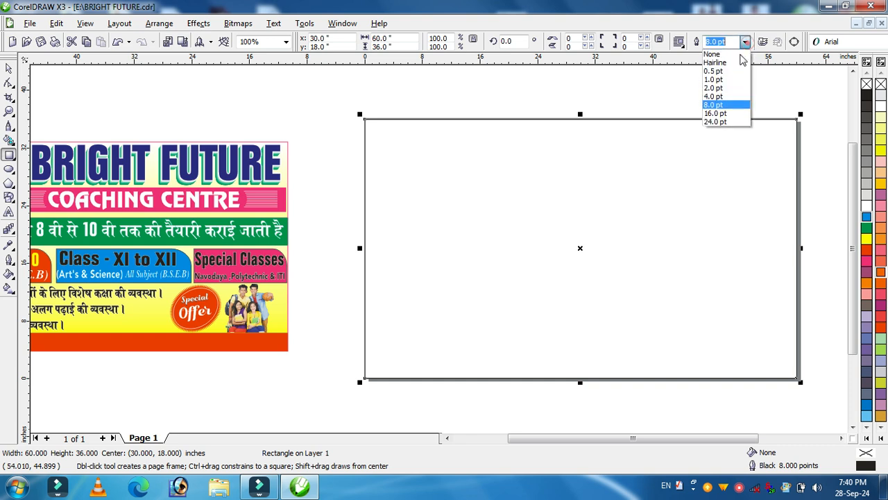
{"action": "left_click", "coordinate": [715, 116]}
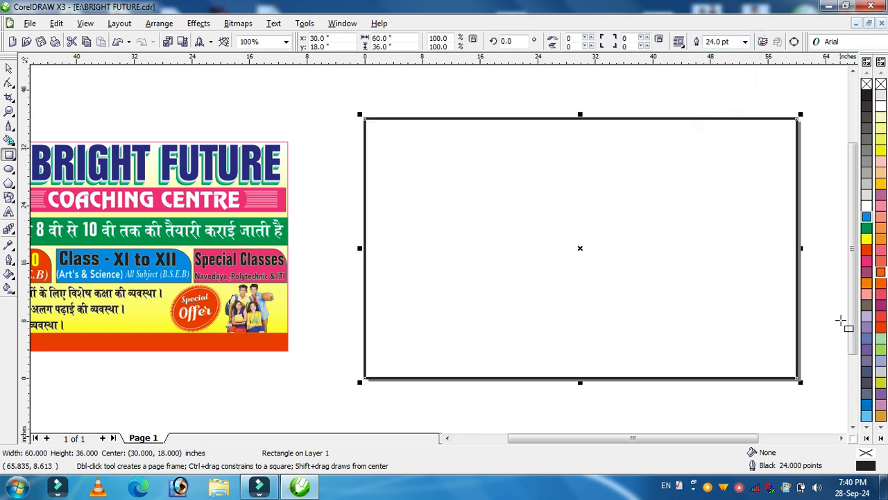
{"action": "right_click", "coordinate": [867, 260]}
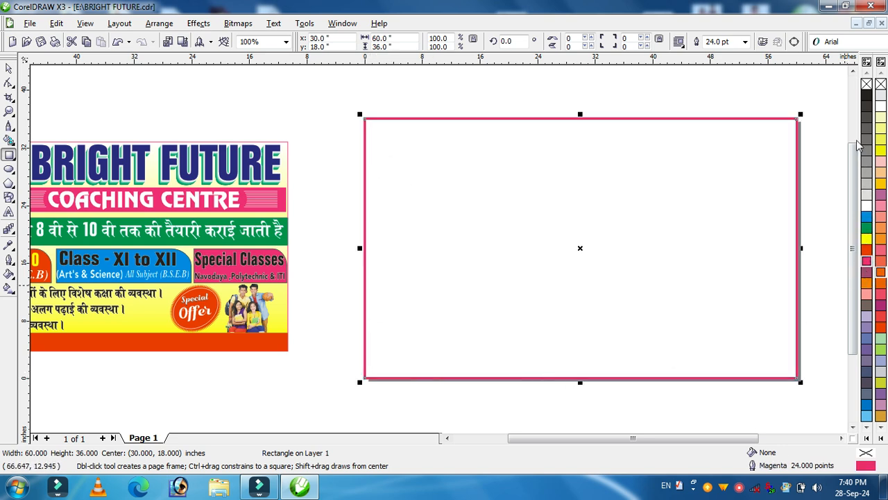
{"action": "left_click", "coordinate": [866, 251]}
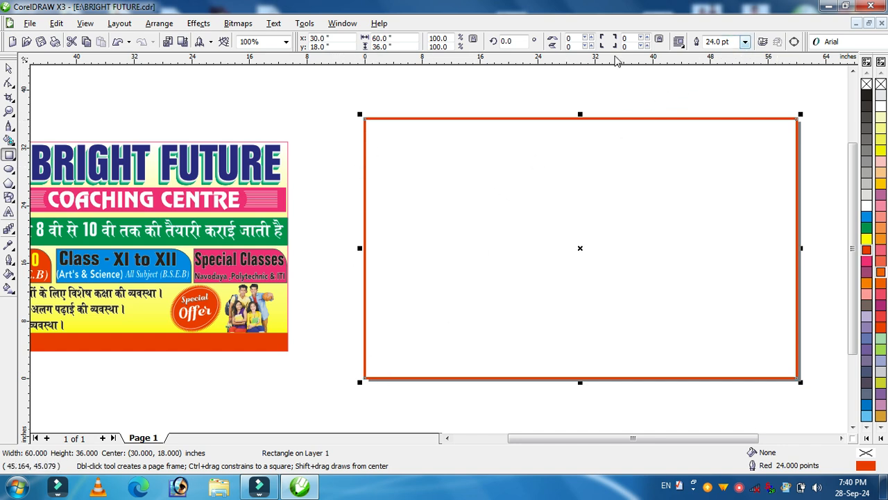
- Fill the page-sized rectangle with solid yellow
{"action": "left_click", "coordinate": [8, 68]}
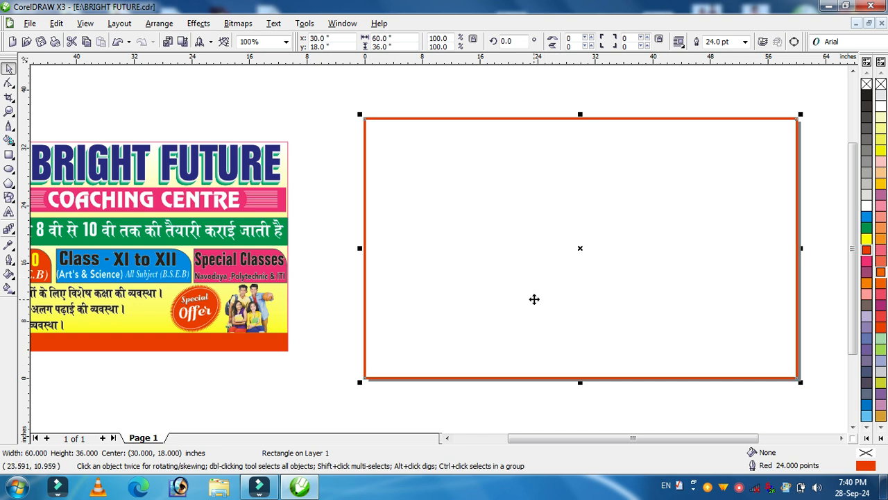
{"action": "left_click", "coordinate": [880, 183]}
{"action": "left_click", "coordinate": [881, 147]}
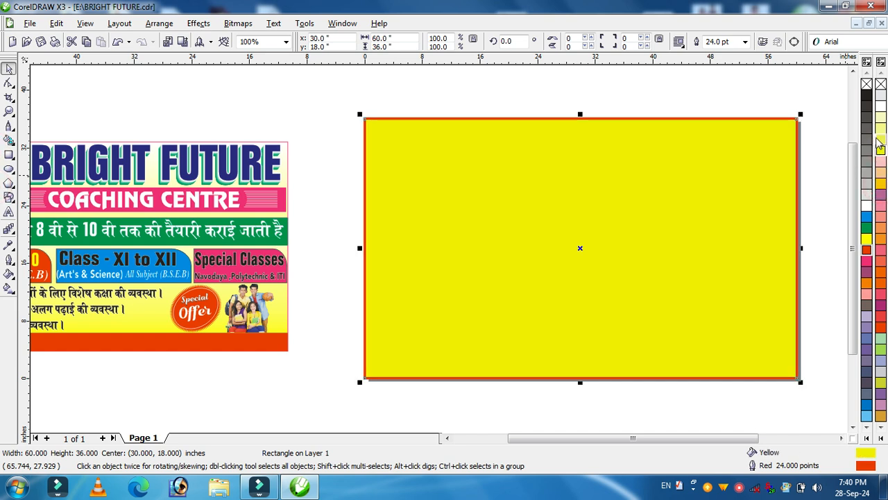
{"action": "left_click", "coordinate": [882, 141]}
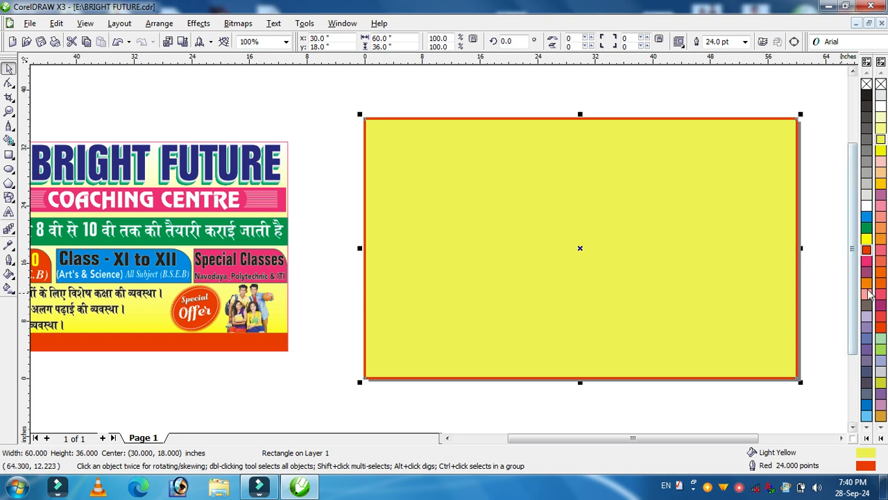
{"action": "left_click", "coordinate": [866, 239]}
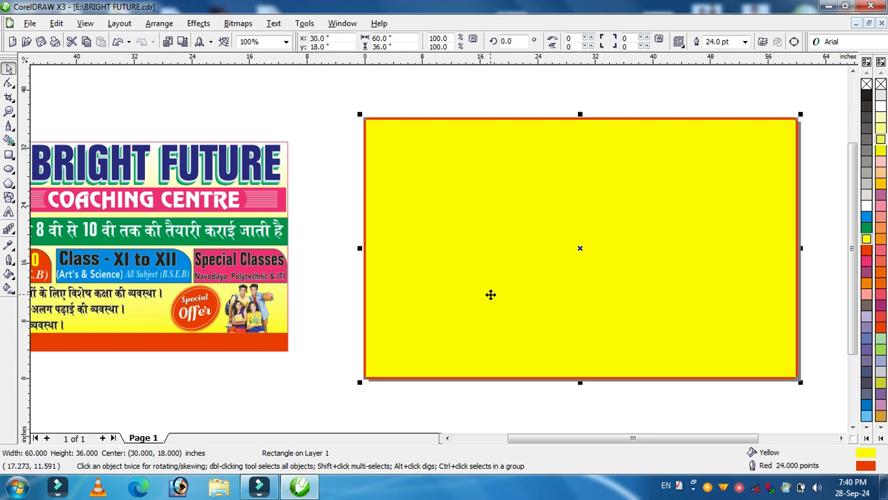
- Apply a linear fountain fill to the rectangle, fading from white at the upper edge to yellow at the lower edge
{"action": "key", "text": "g"}
{"action": "left_click_drag", "start_coordinate": [569, 210], "coordinate": [578, 125]}
{"action": "left_click_drag", "start_coordinate": [569, 209], "coordinate": [582, 371]}
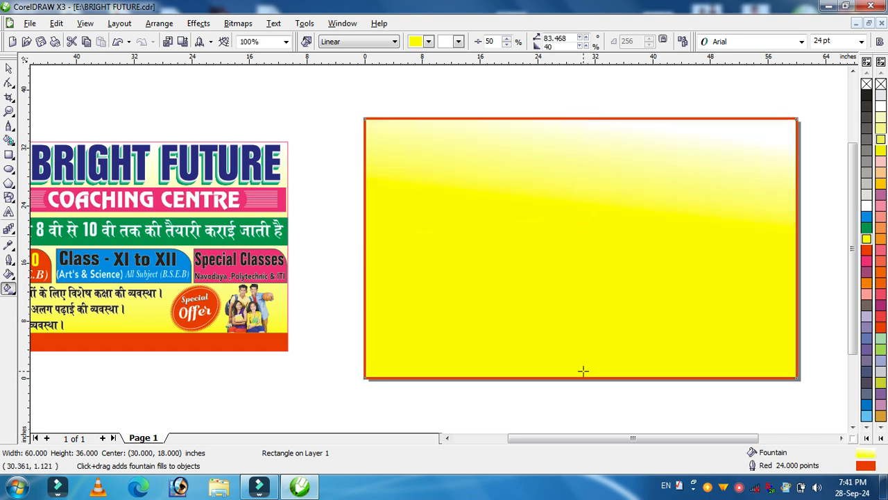
{"action": "left_click", "coordinate": [9, 69]}
{"action": "left_click", "coordinate": [159, 97]}
- Draw a circle about 17.4 inches in diameter and place it over the blank banner's upper-left corner
{"action": "left_click_drag", "start_coordinate": [585, 446], "coordinate": [553, 448]}
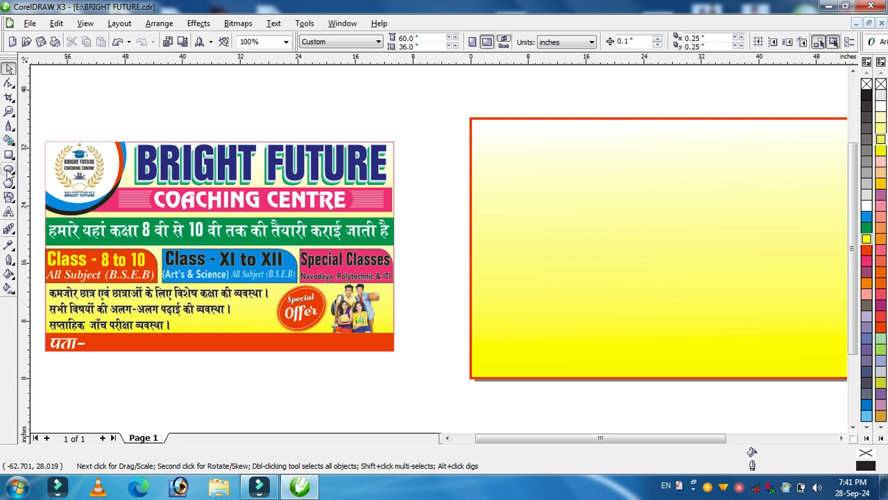
{"action": "left_click", "coordinate": [9, 169]}
{"action": "mouse_move", "coordinate": [451, 108]}
{"action": "left_mouse_down"}
{"action": "mouse_move", "coordinate": [571, 206]}
{"action": "mouse_move", "coordinate": [502, 220]}
{"action": "left_mouse_up"}
{"action": "left_click", "coordinate": [9, 69]}
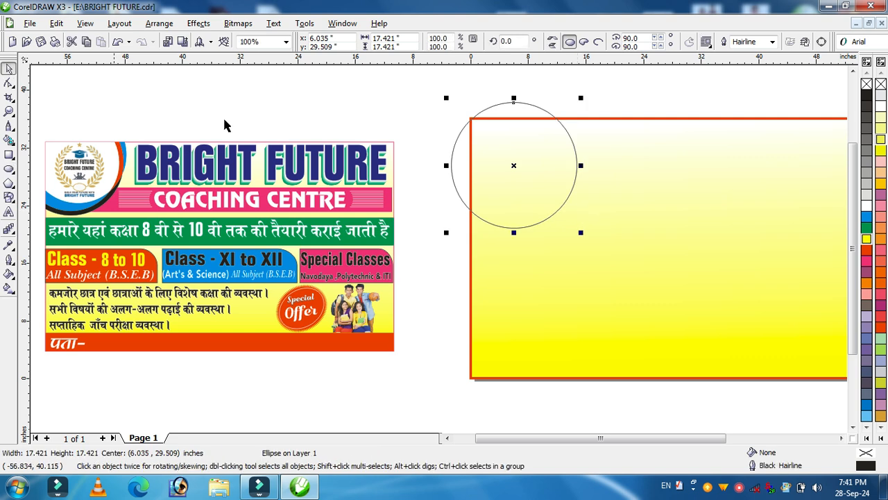
{"action": "left_click_drag", "start_coordinate": [510, 167], "coordinate": [511, 156]}
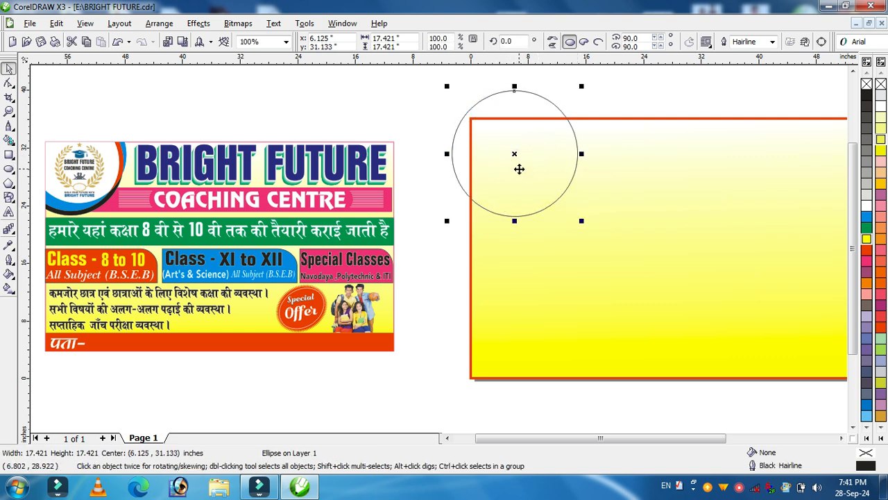
{"action": "left_click_drag", "start_coordinate": [515, 160], "coordinate": [522, 140]}
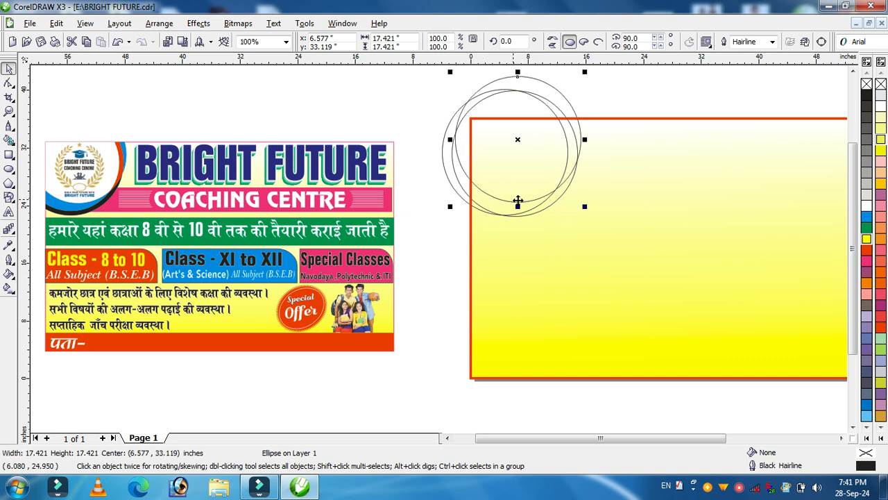
{"action": "key", "text": "ctrl+z"}
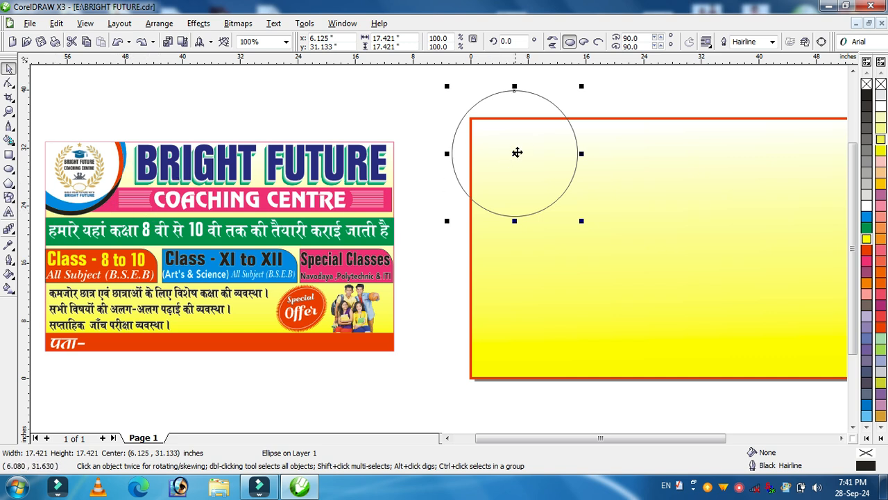
{"action": "left_click_drag", "start_coordinate": [519, 155], "coordinate": [499, 162]}
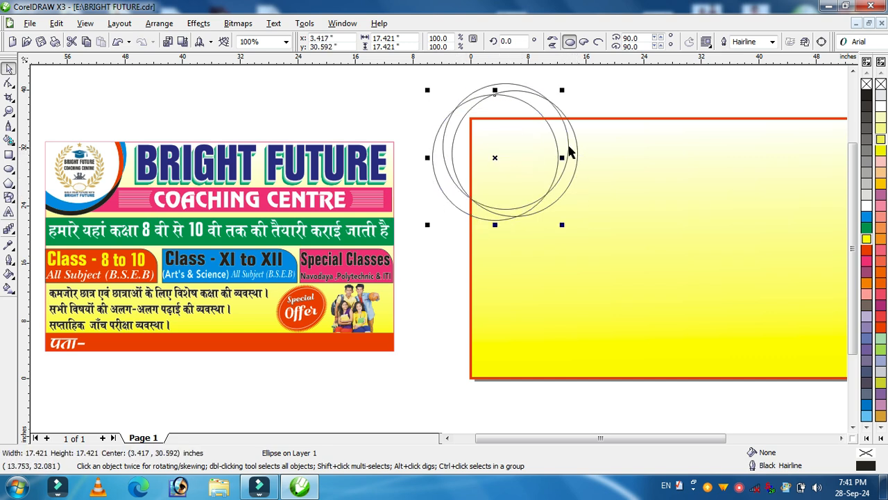
{"action": "key", "text": "ctrl+z"}
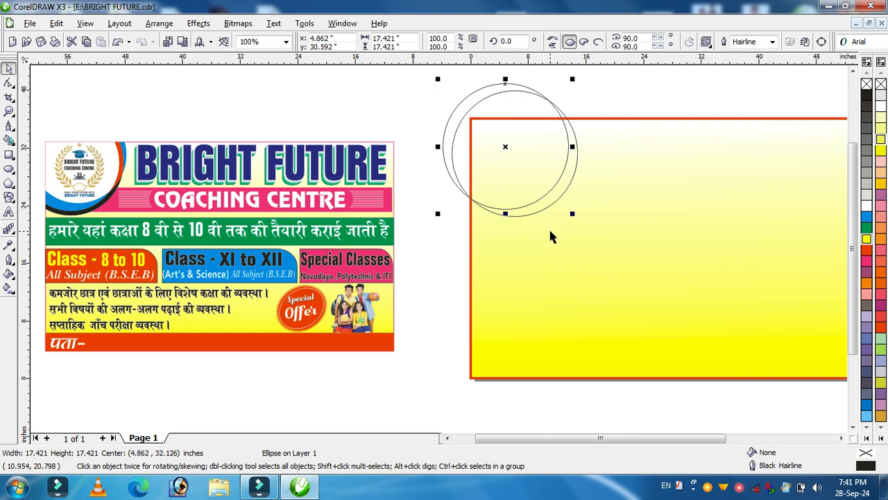
- Duplicate the corner circle twice, offsetting one copy up and left and the other up and right so all three overlap
{"action": "left_click", "coordinate": [515, 154]}
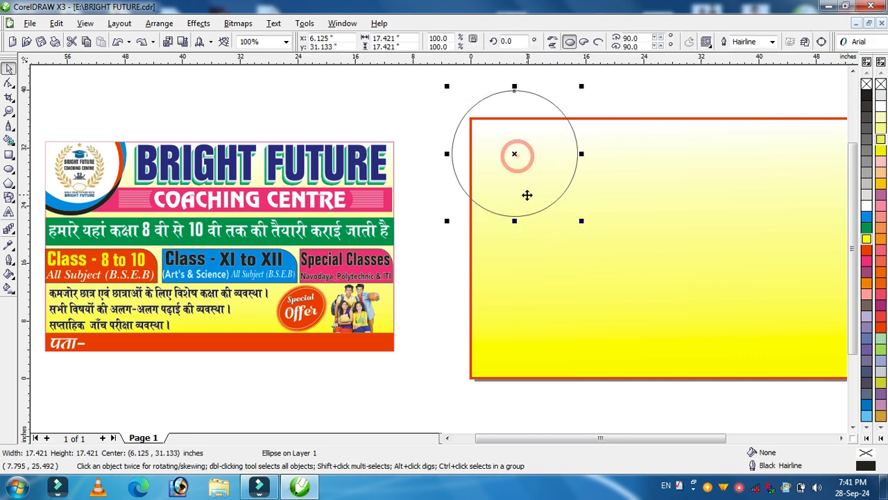
{"action": "left_click_drag", "start_coordinate": [527, 191], "coordinate": [504, 176]}
{"action": "right_click", "coordinate": [533, 173]}
{"action": "left_click", "coordinate": [637, 93]}
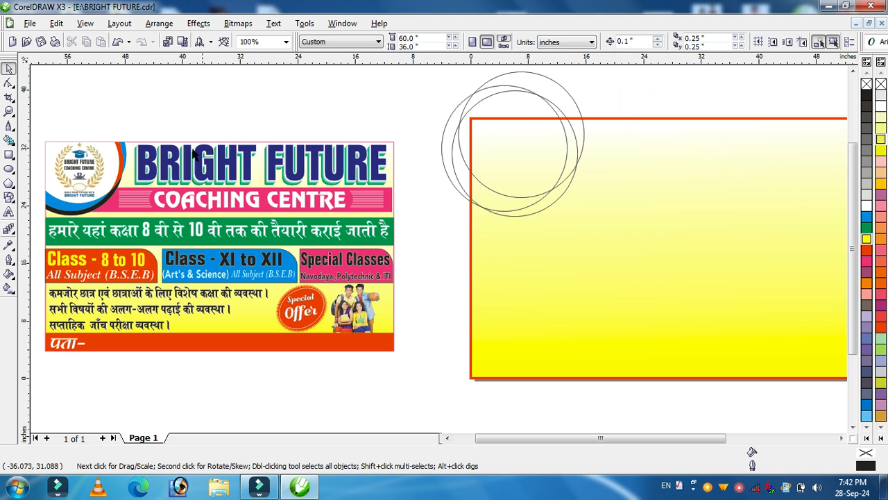
- Smart-fill the outer crescents between the circles, green along the lower edge and blue at the upper right
{"action": "left_click", "coordinate": [9, 141]}
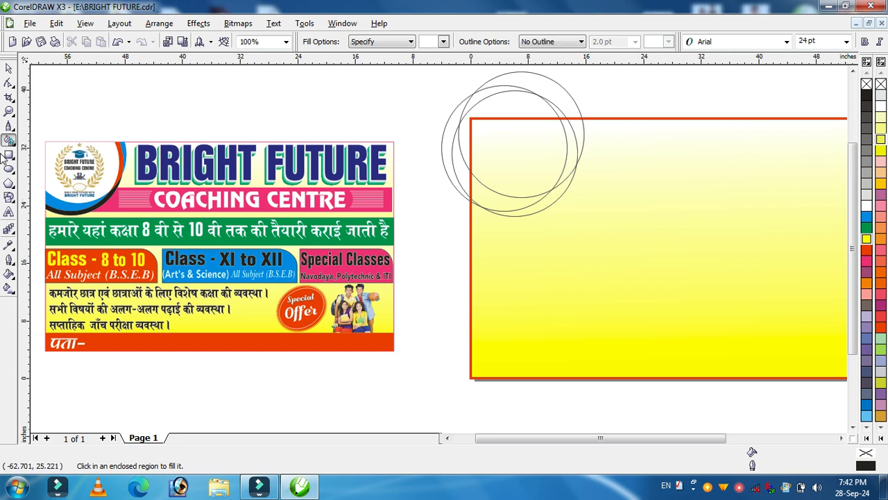
{"action": "left_click", "coordinate": [549, 200]}
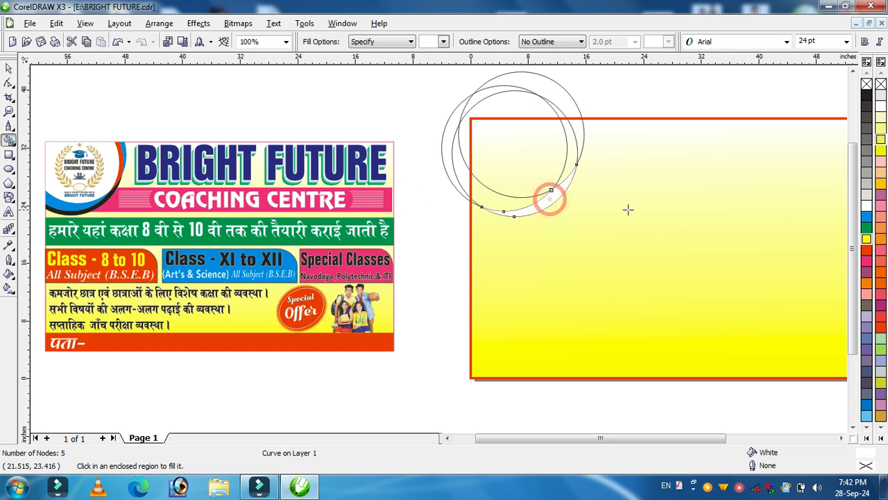
{"action": "left_click", "coordinate": [867, 228]}
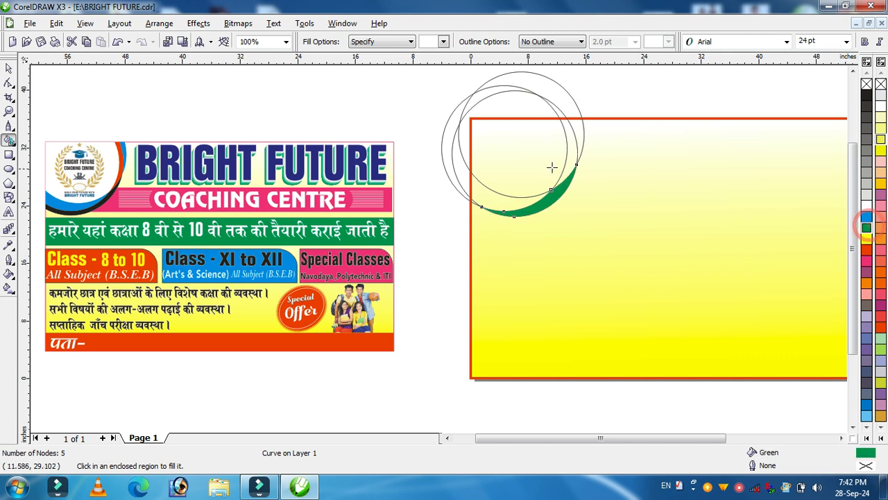
{"action": "left_click", "coordinate": [580, 138]}
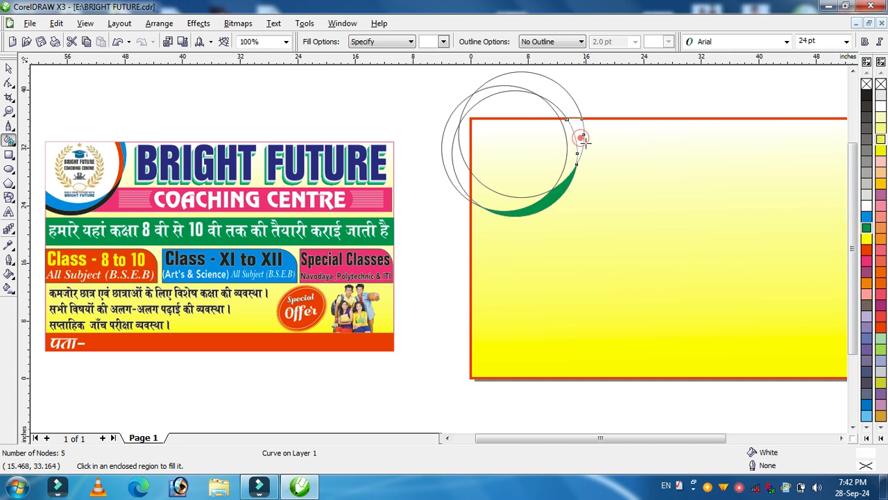
{"action": "left_click", "coordinate": [867, 216]}
- Smart-fill the inner crescents between the circles, red on the right side and magenta at the lower left
{"action": "left_click", "coordinate": [568, 160]}
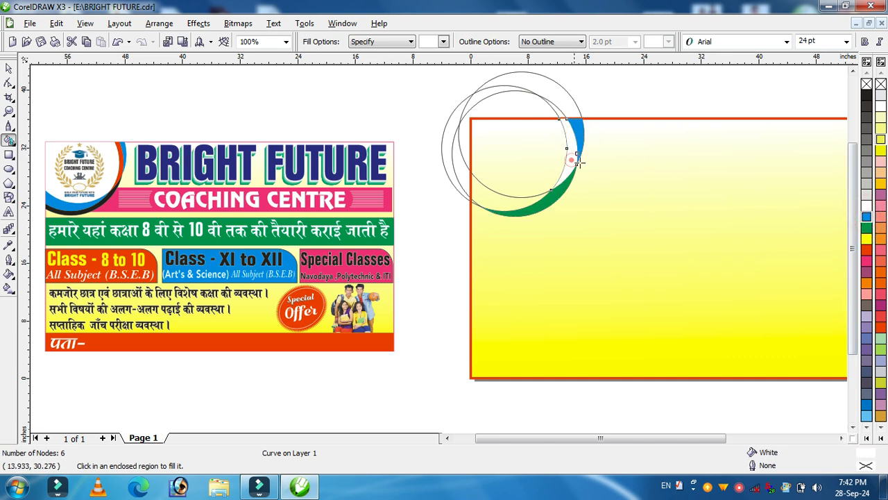
{"action": "left_click", "coordinate": [867, 250]}
{"action": "left_click", "coordinate": [493, 201]}
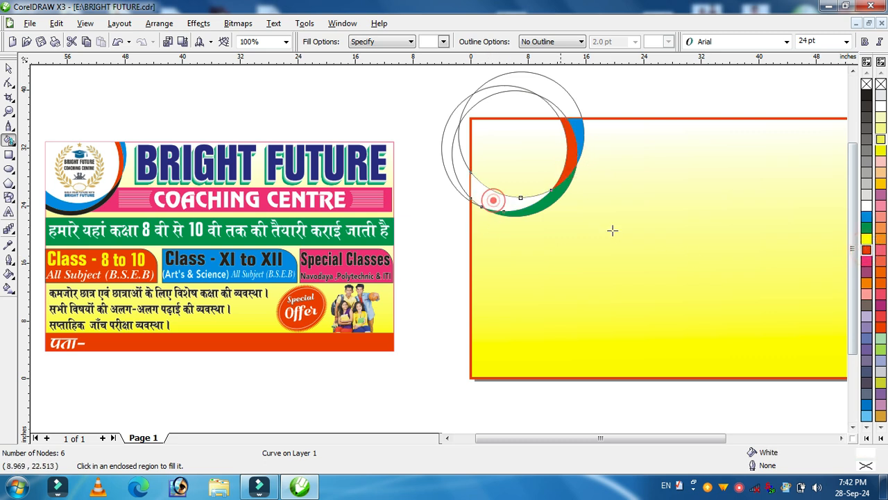
{"action": "left_click", "coordinate": [867, 261]}
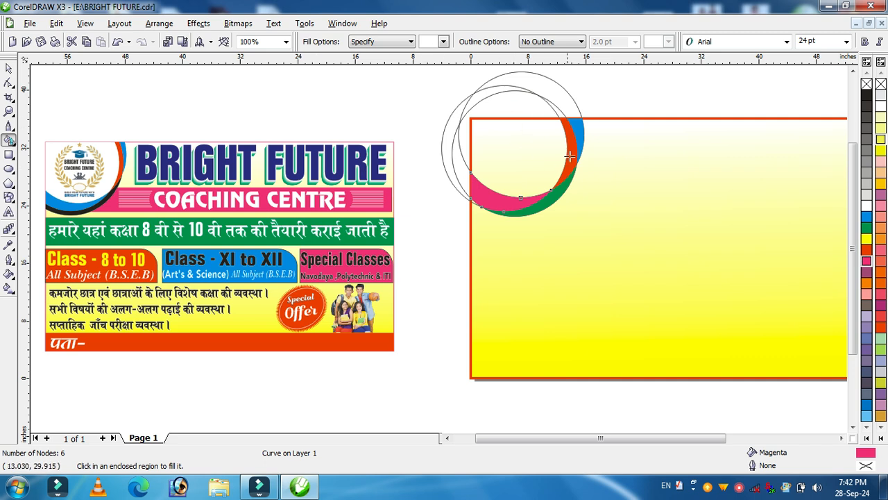
- Delete the three outlined construction circles, keeping the coloured crescents
{"action": "left_click", "coordinate": [9, 68]}
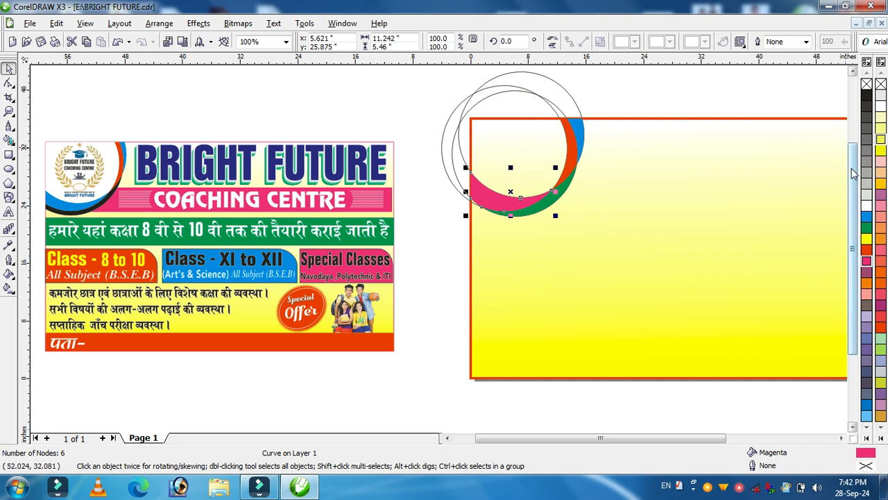
{"action": "scroll", "coordinate": [855, 174], "scroll_direction": "up", "scroll_amount": 1}
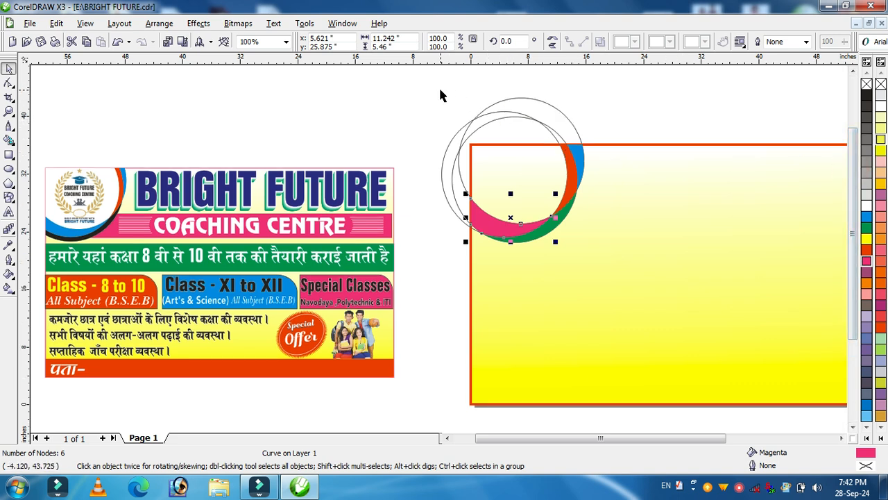
{"action": "left_click", "coordinate": [658, 104]}
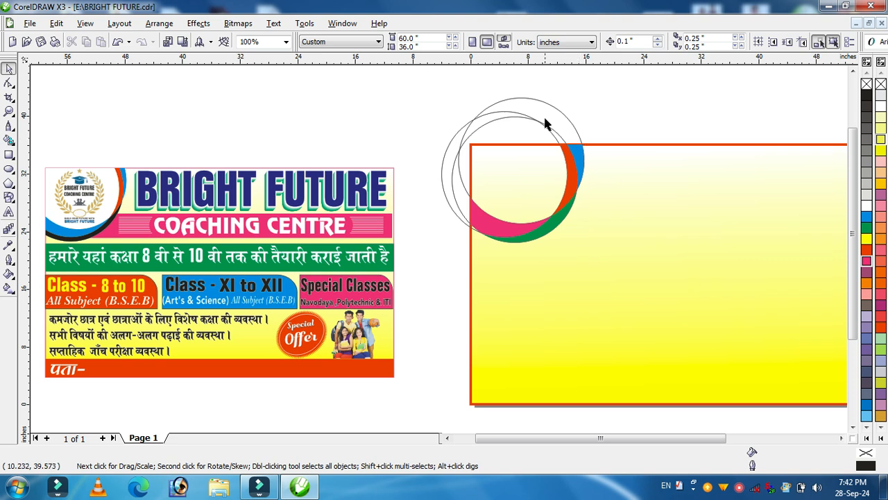
{"action": "left_click_drag", "start_coordinate": [431, 87], "coordinate": [608, 149]}
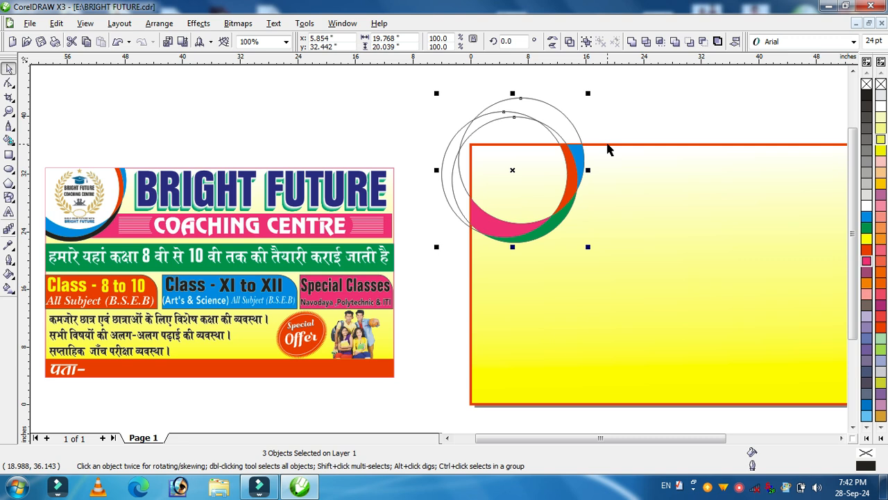
{"action": "key", "text": "Delete"}
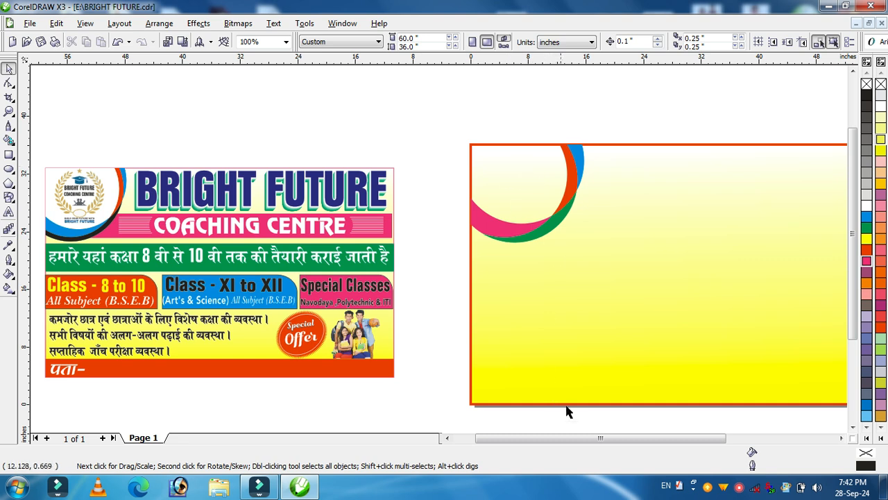
- Ungroup all objects of the finished reference banner and deselect them
{"action": "left_click_drag", "start_coordinate": [610, 440], "coordinate": [590, 437]}
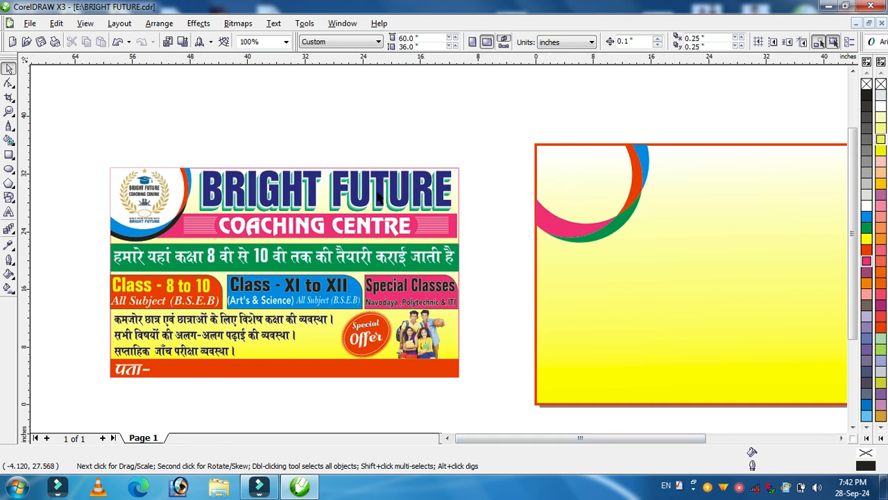
{"action": "left_click_drag", "start_coordinate": [176, 224], "coordinate": [167, 224]}
{"action": "left_click", "coordinate": [150, 203]}
{"action": "right_click", "coordinate": [151, 201]}
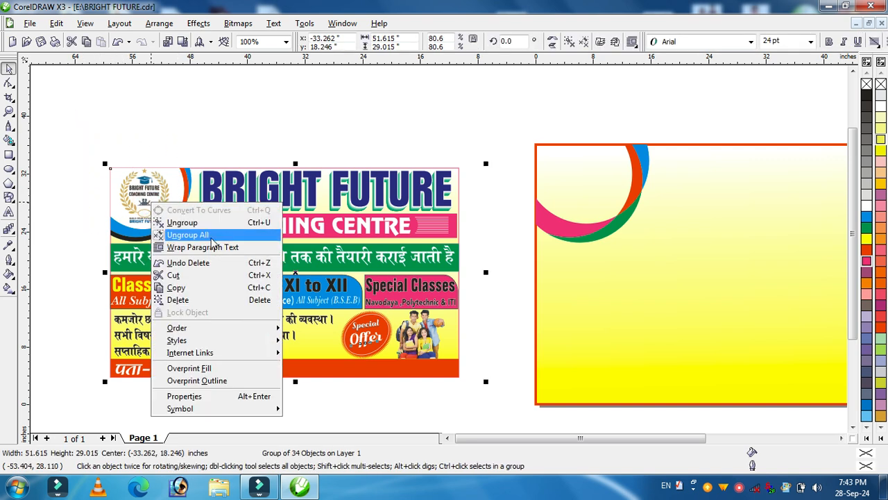
{"action": "left_click", "coordinate": [210, 237]}
{"action": "left_click", "coordinate": [150, 109]}
- Group the reference banner's logo artwork and place a copy inside the crescents at the new banner's upper-left corner
{"action": "left_click_drag", "start_coordinate": [93, 131], "coordinate": [183, 234]}
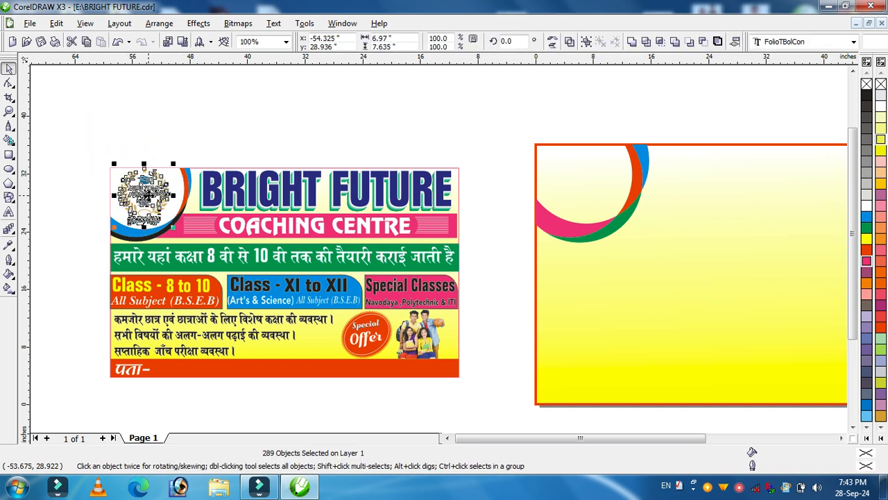
{"action": "key", "text": "ctrl+g"}
{"action": "left_click_drag", "start_coordinate": [151, 193], "coordinate": [586, 187]}
{"action": "left_click", "coordinate": [628, 91]}
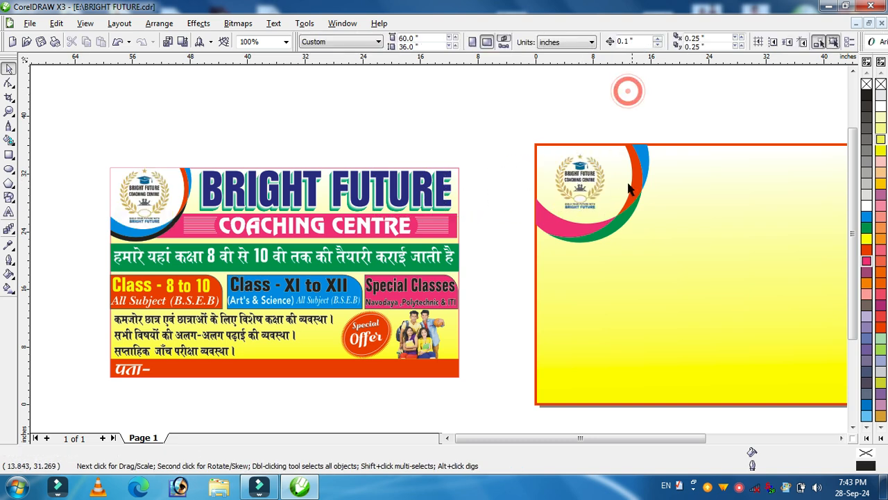
- Examine the BRIGHT FUTURE title's lettering, outline and shadow effect on the reference banner up close
{"action": "left_click_drag", "start_coordinate": [605, 439], "coordinate": [650, 442]}
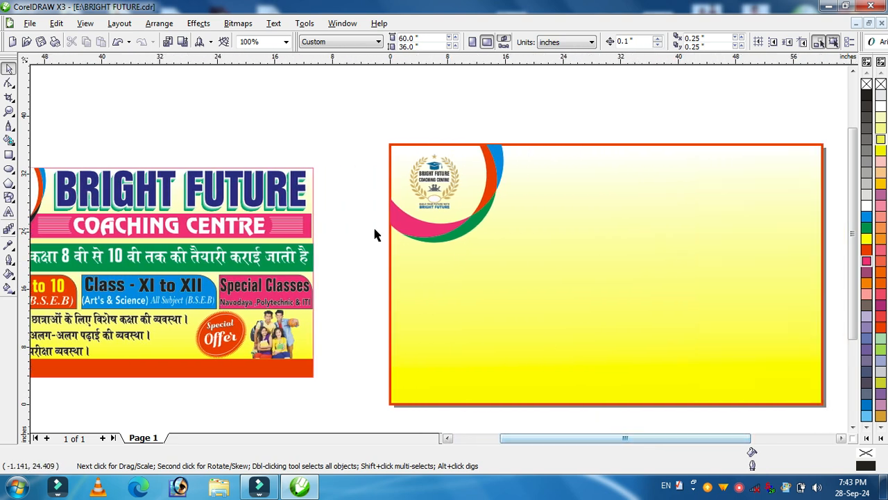
{"action": "left_click", "coordinate": [279, 125]}
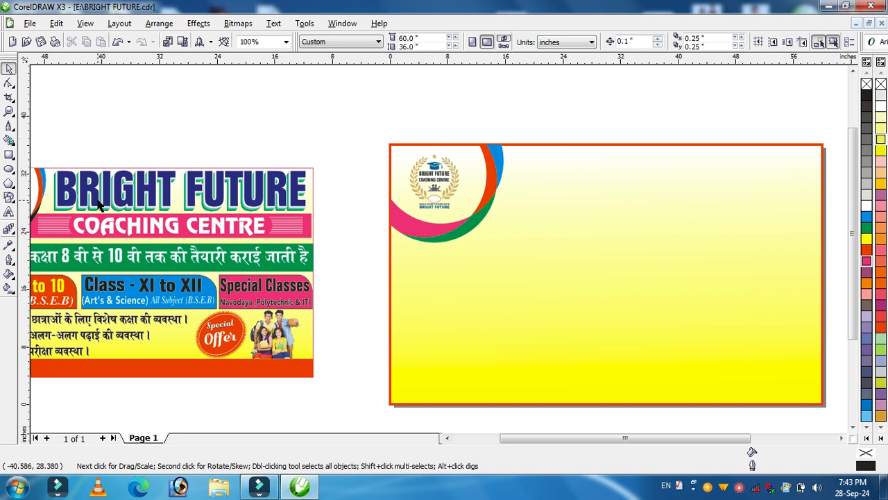
{"action": "key", "text": "z"}
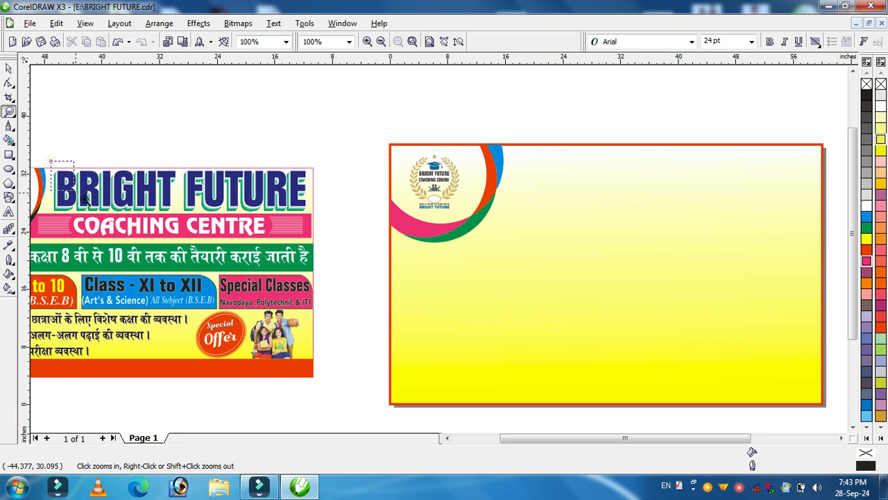
{"action": "left_click_drag", "start_coordinate": [321, 229], "coordinate": [323, 223]}
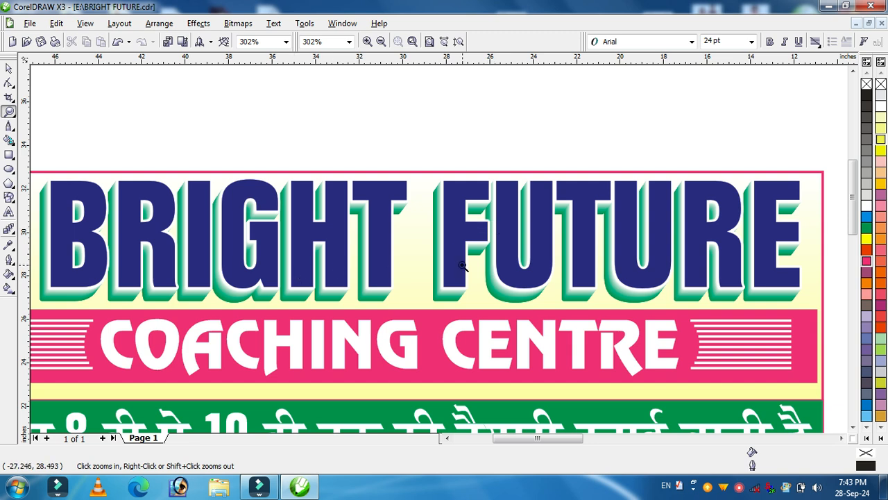
{"action": "left_click", "coordinate": [430, 41]}
{"action": "left_click", "coordinate": [9, 68]}
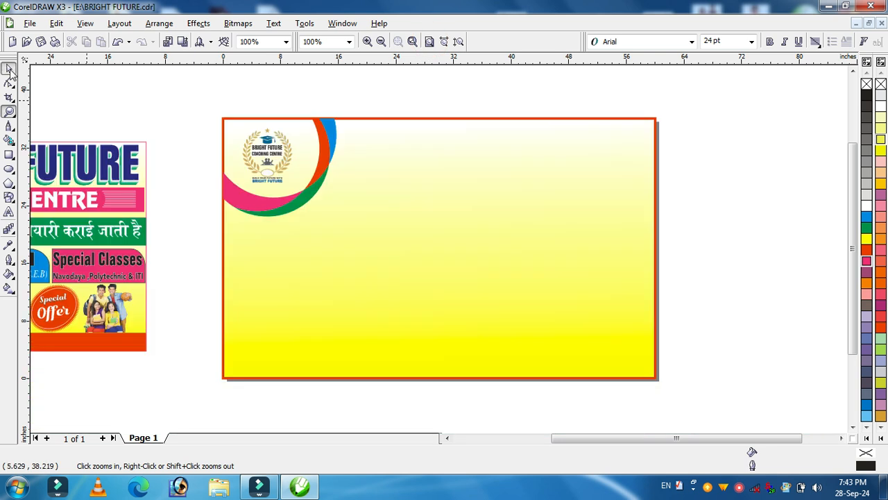
{"action": "left_click", "coordinate": [183, 98]}
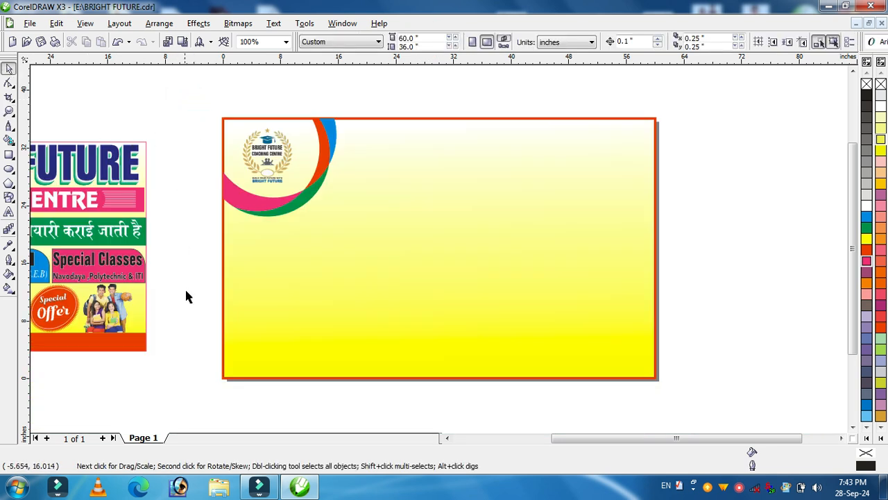
{"action": "left_click", "coordinate": [731, 302]}
- Add the artistic text BRIGHT FUTURE in 150 pt Arial on the new banner, near the logo
{"action": "left_click_drag", "start_coordinate": [613, 438], "coordinate": [586, 438]}
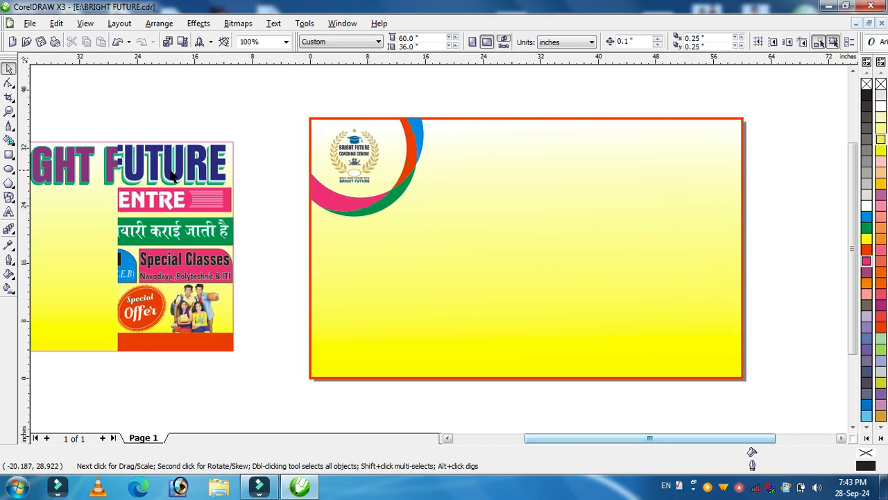
{"action": "left_click", "coordinate": [9, 212]}
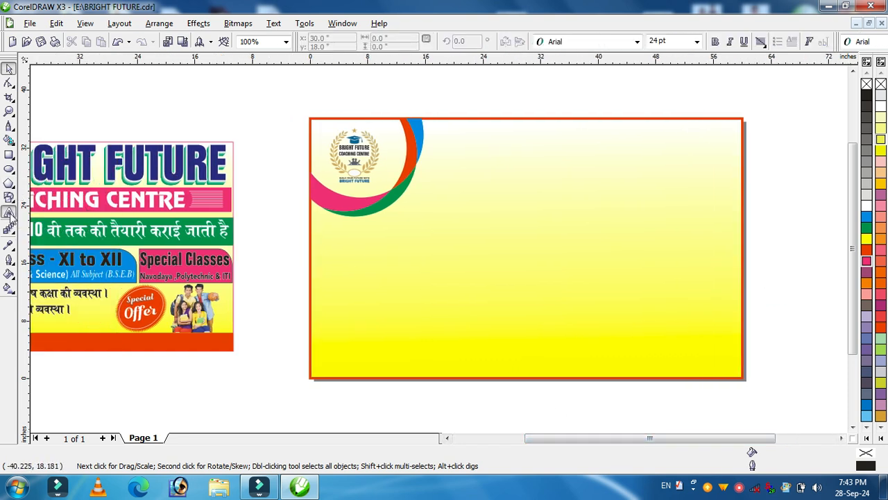
{"action": "left_click", "coordinate": [408, 245]}
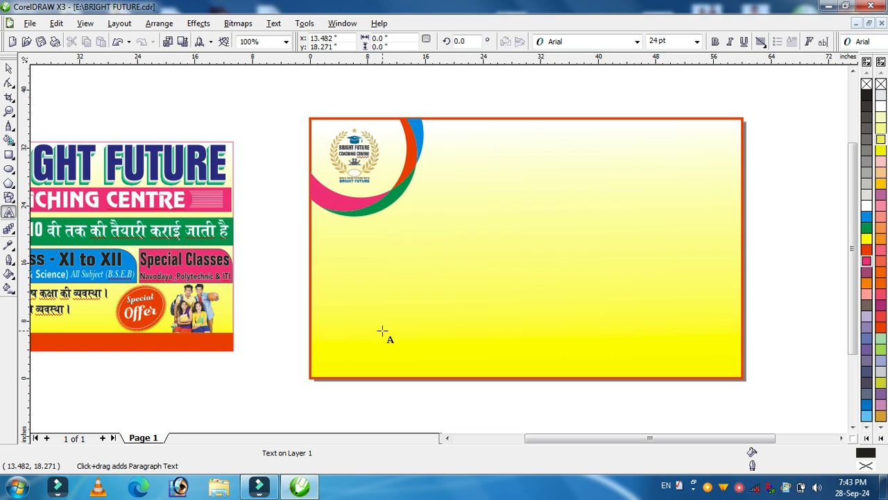
{"action": "left_click", "coordinate": [696, 41]}
{"action": "left_click", "coordinate": [672, 228]}
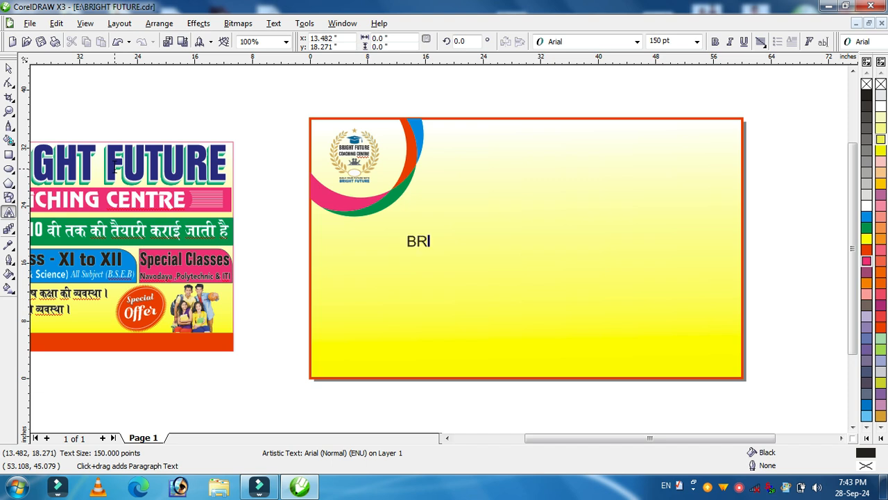
{"action": "type", "text": "GHT FUTURE"}
{"action": "left_click", "coordinate": [9, 68]}
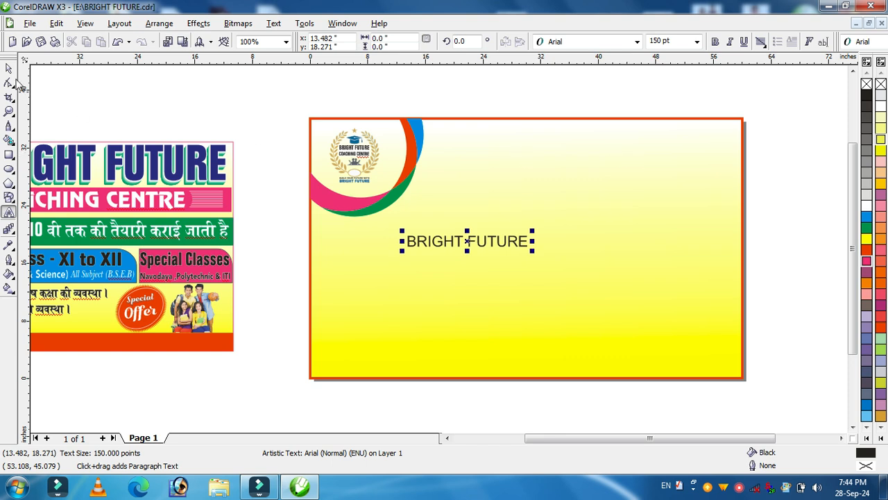
- Enlarge the BRIGHT FUTURE text to about 268 pt, move it up and right, and set its font to FolioTBolCon
{"action": "left_click", "coordinate": [445, 244]}
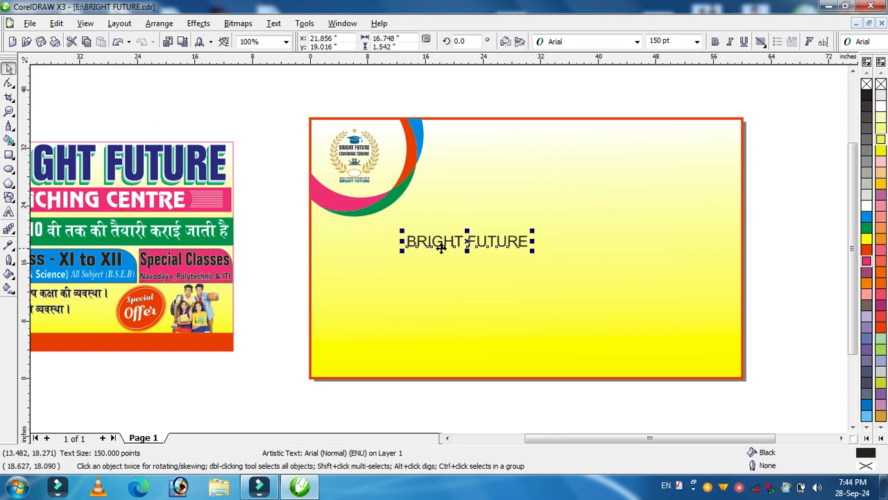
{"action": "left_click_drag", "start_coordinate": [534, 258], "coordinate": [580, 269]}
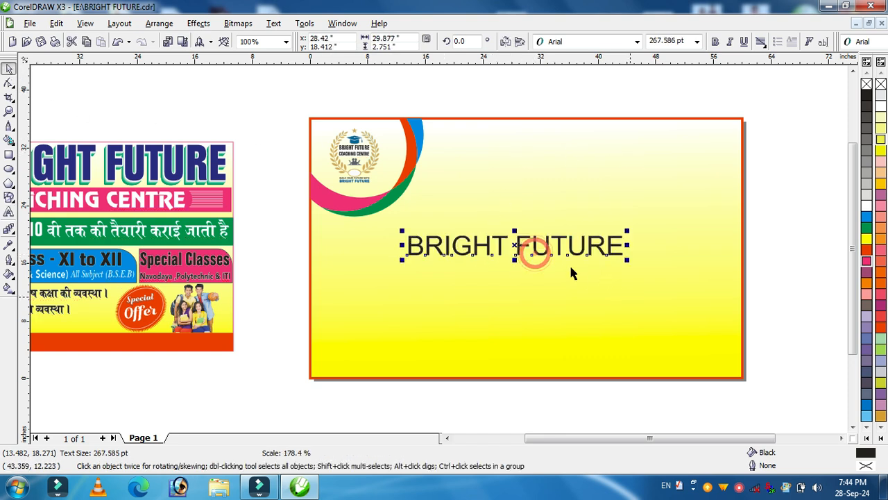
{"action": "left_click_drag", "start_coordinate": [532, 250], "coordinate": [566, 215]}
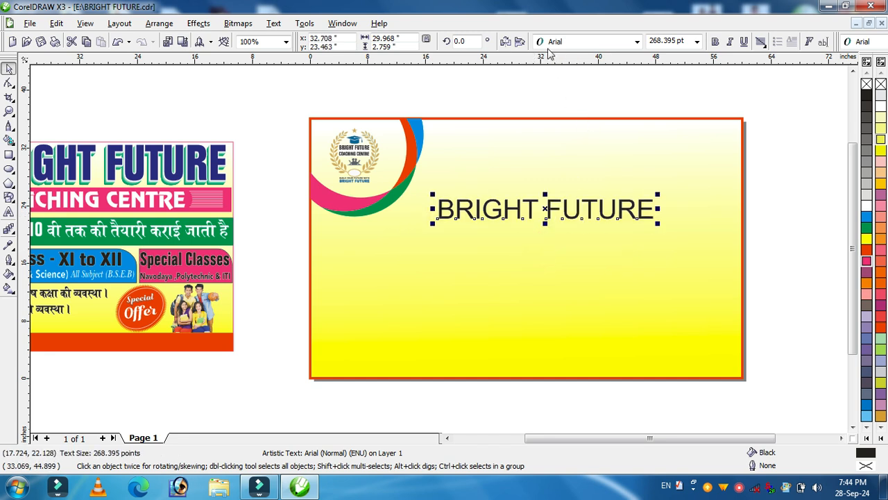
{"action": "left_click", "coordinate": [568, 43]}
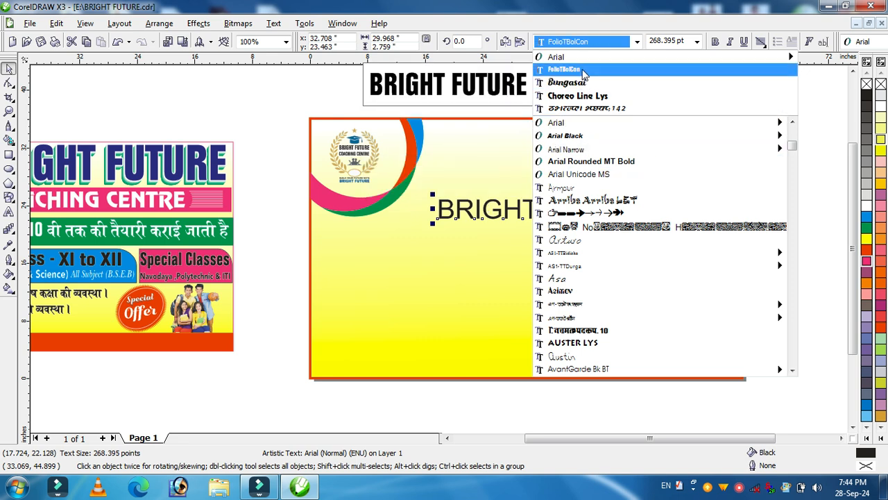
{"action": "left_click", "coordinate": [584, 72]}
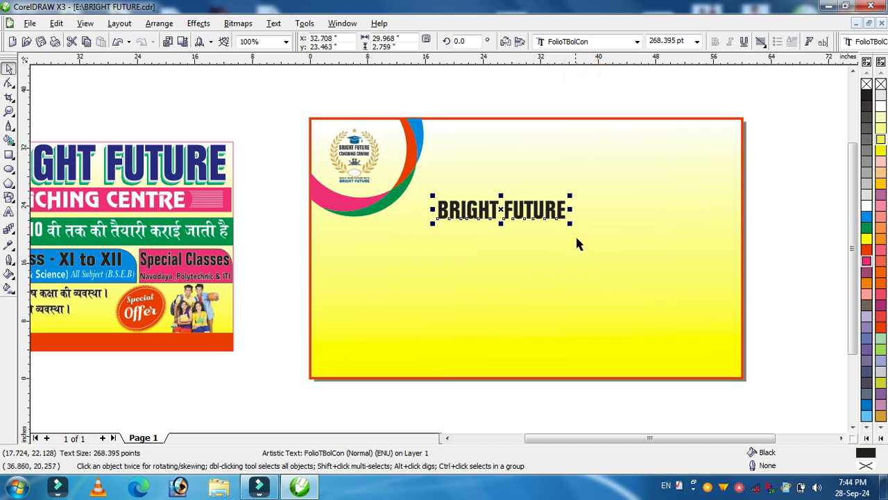
- Enlarge the BRIGHT FUTURE heading to about 42 inches wide, fit it beside the corner crescents and fill it magenta
{"action": "left_click_drag", "start_coordinate": [569, 225], "coordinate": [689, 241]}
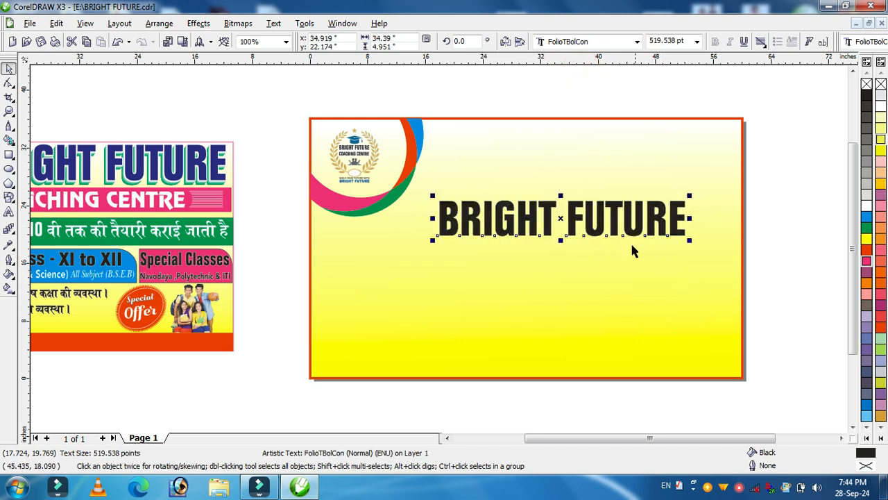
{"action": "left_click_drag", "start_coordinate": [594, 227], "coordinate": [589, 154]}
{"action": "left_click_drag", "start_coordinate": [684, 173], "coordinate": [735, 201]}
{"action": "left_click_drag", "start_coordinate": [626, 162], "coordinate": [627, 173]}
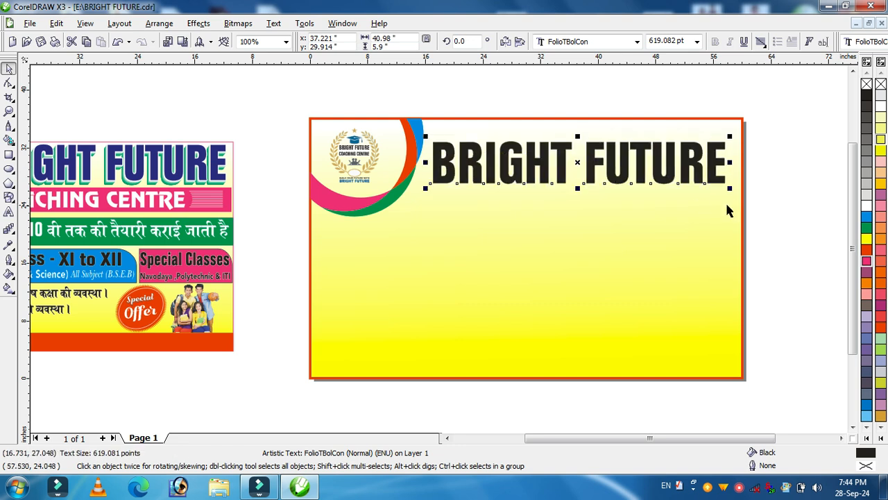
{"action": "left_click_drag", "start_coordinate": [730, 189], "coordinate": [738, 190]}
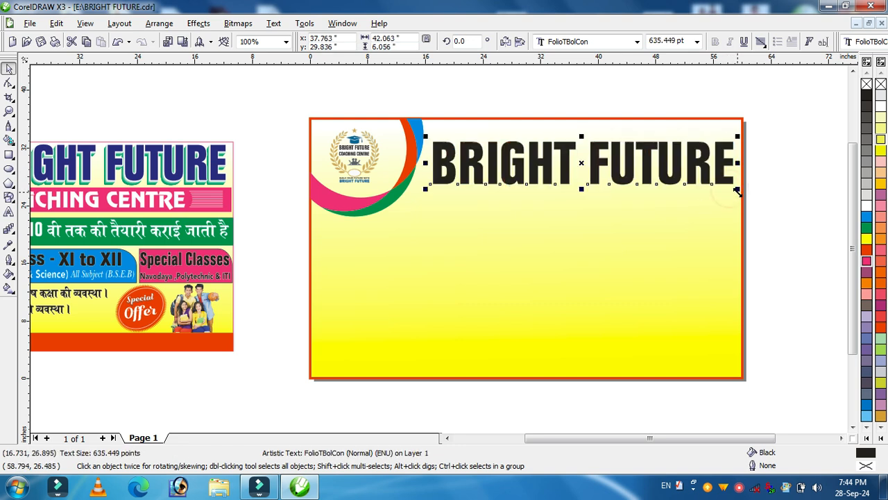
{"action": "left_click_drag", "start_coordinate": [548, 175], "coordinate": [545, 176]}
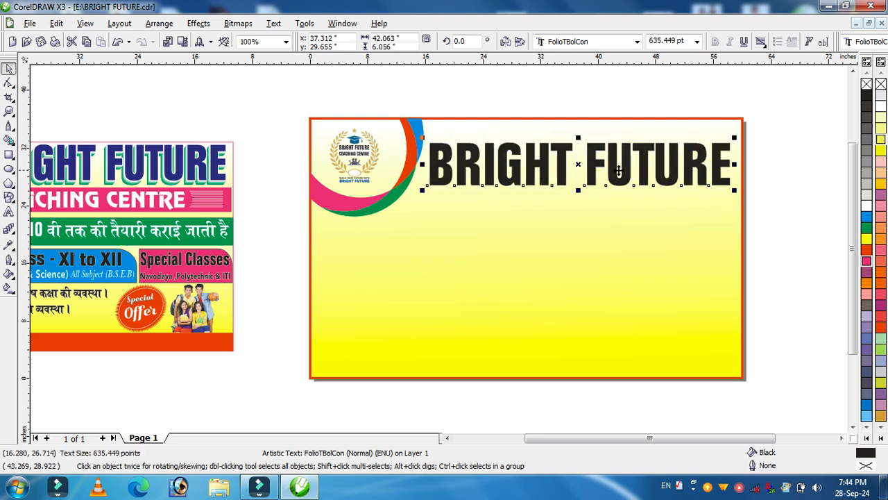
{"action": "left_click", "coordinate": [866, 263]}
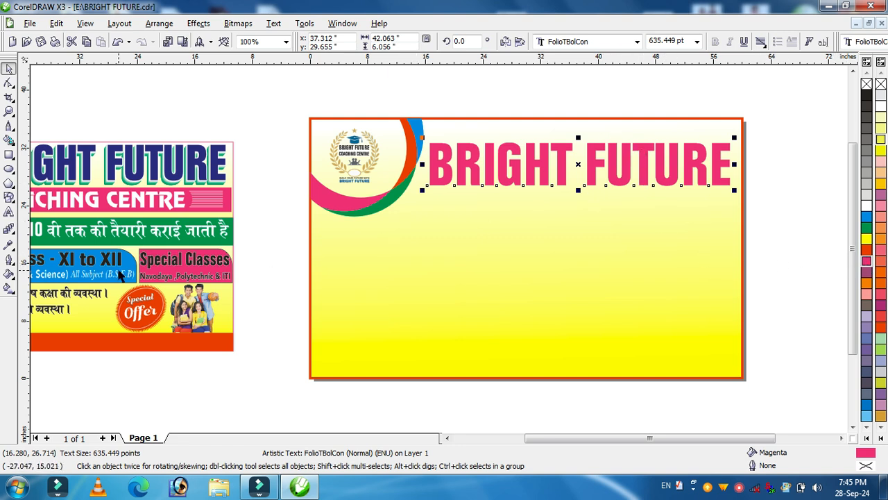
{"action": "left_click", "coordinate": [12, 263]}
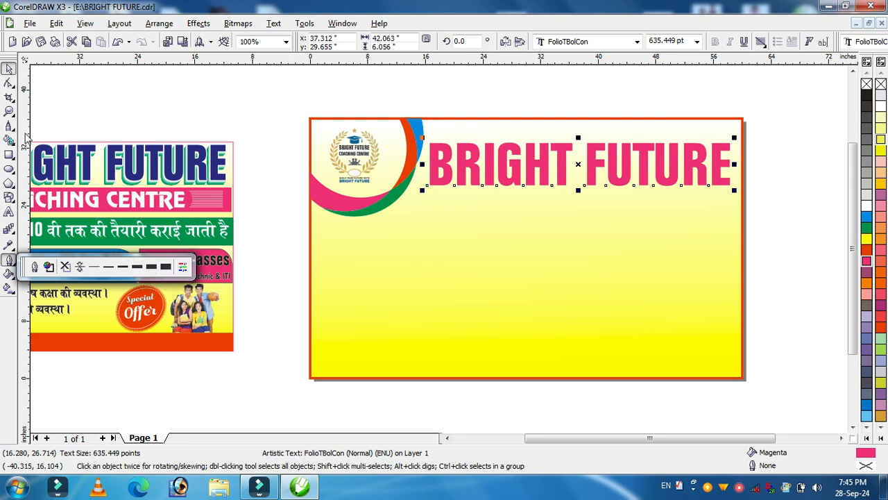
{"action": "left_click", "coordinate": [7, 68]}
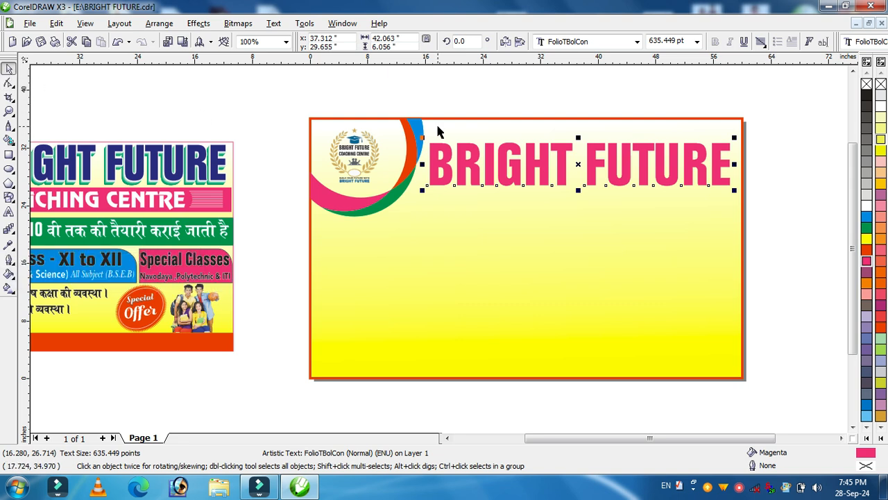
{"action": "key", "text": "F11"}
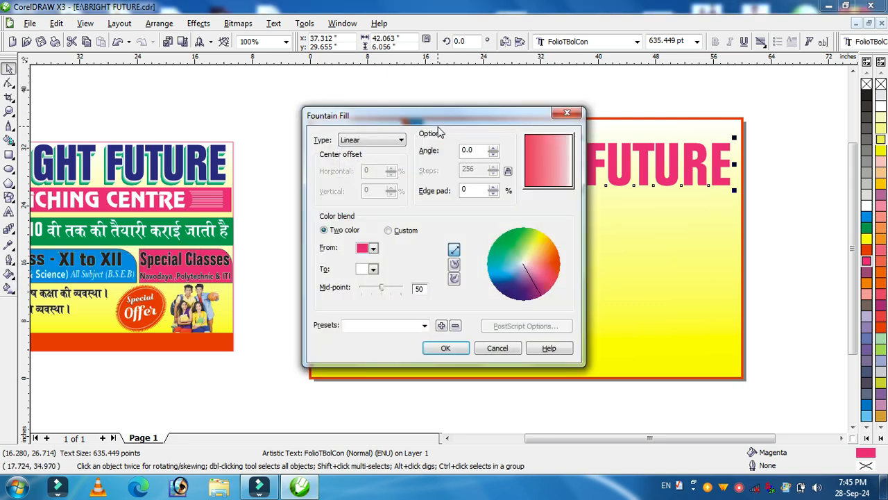
{"action": "left_click_drag", "start_coordinate": [438, 110], "coordinate": [271, 124]}
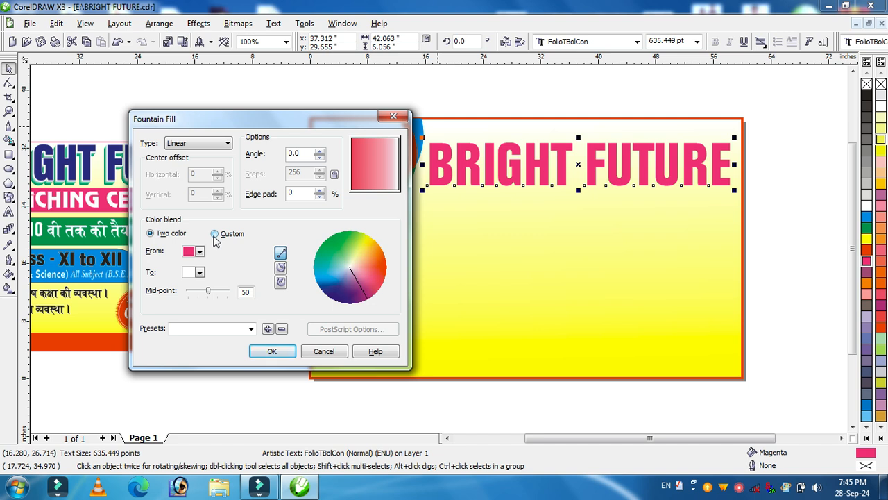
{"action": "left_click", "coordinate": [390, 120]}
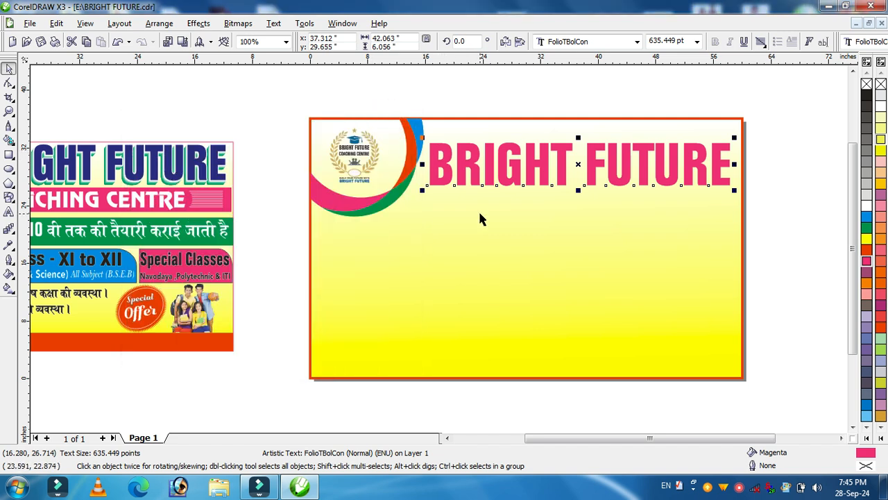
- Give the magenta BRIGHT FUTURE heading a 16 pt cyan outline
{"action": "key", "text": "F12"}
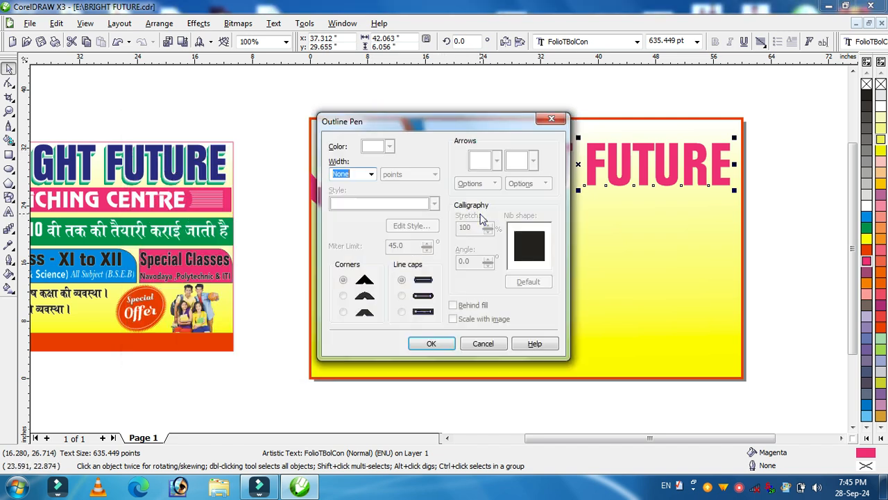
{"action": "left_click_drag", "start_coordinate": [433, 123], "coordinate": [268, 123]}
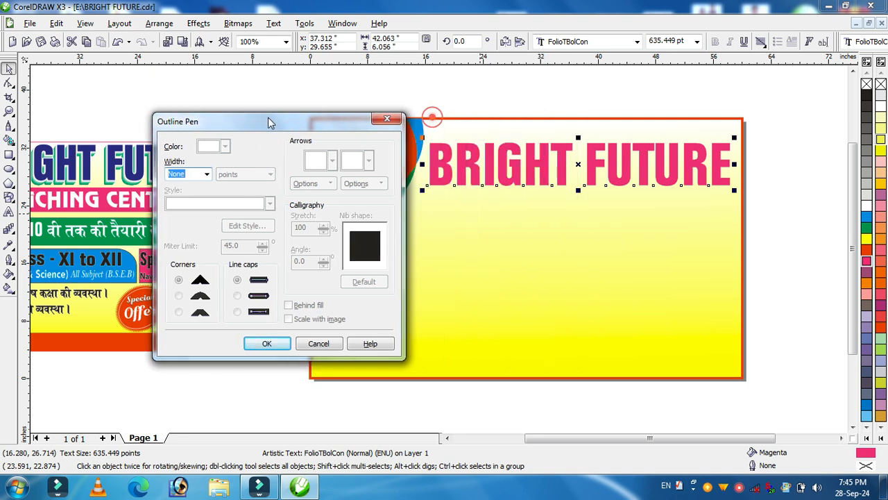
{"action": "left_click", "coordinate": [206, 174]}
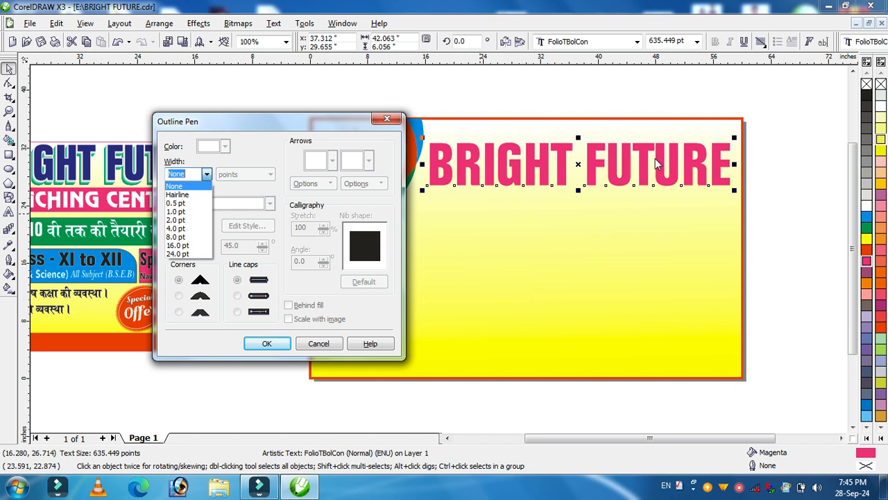
{"action": "left_click", "coordinate": [186, 238]}
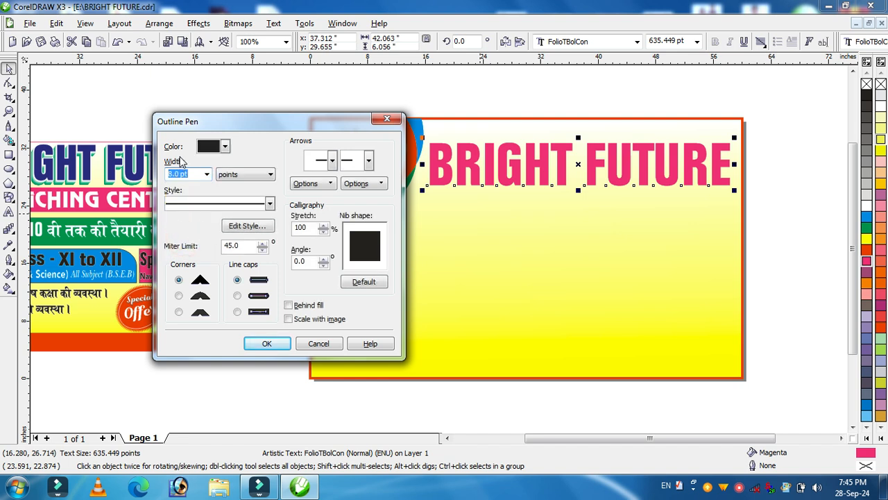
{"action": "left_click", "coordinate": [206, 174]}
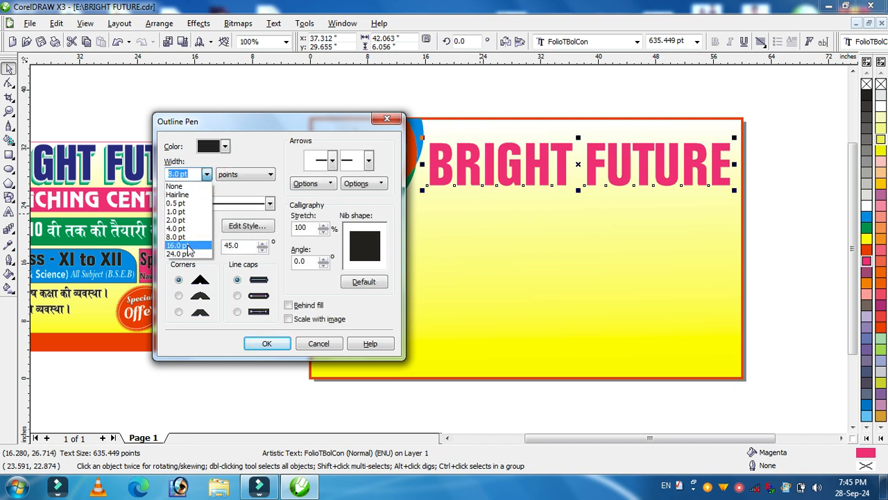
{"action": "left_click", "coordinate": [186, 246]}
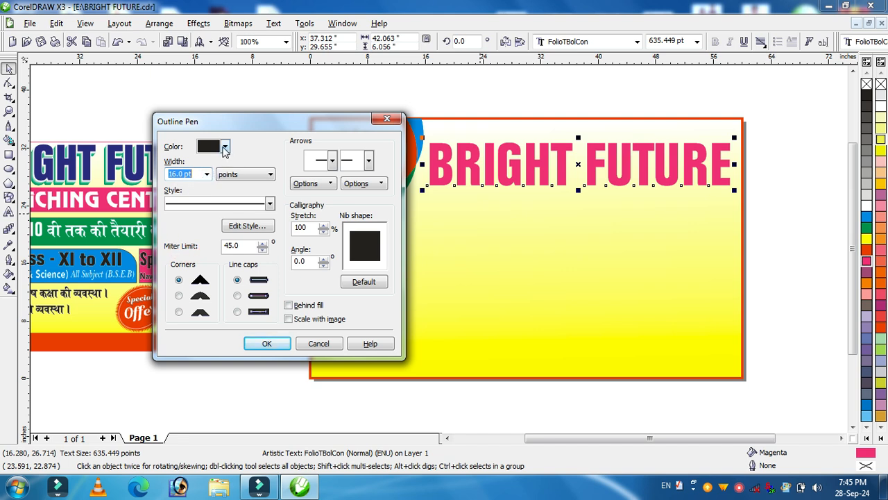
{"action": "left_click", "coordinate": [226, 147]}
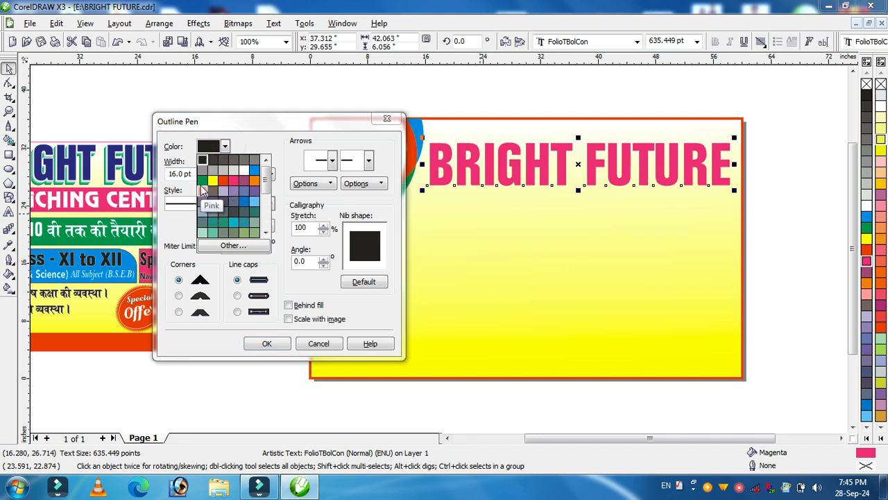
{"action": "left_click", "coordinate": [254, 171]}
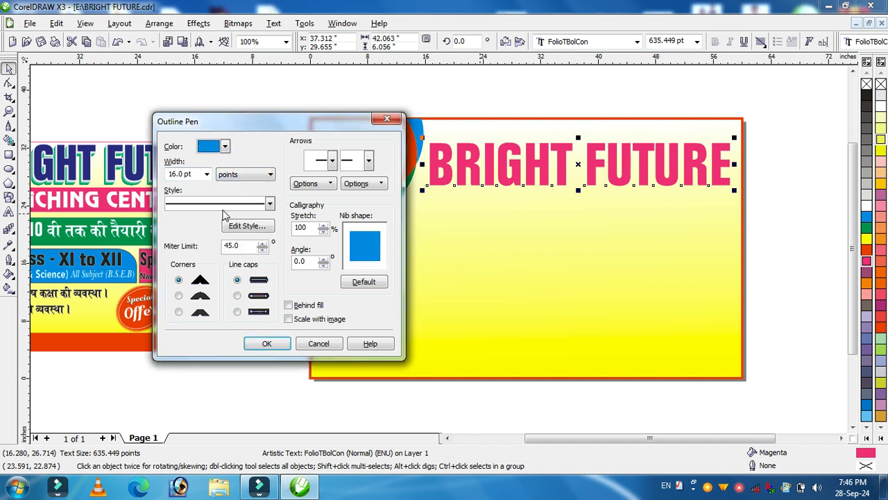
- Set the heading's outline to rounded corners and rounded line caps, placed behind the fill and scaling with the image
{"action": "left_click", "coordinate": [179, 295]}
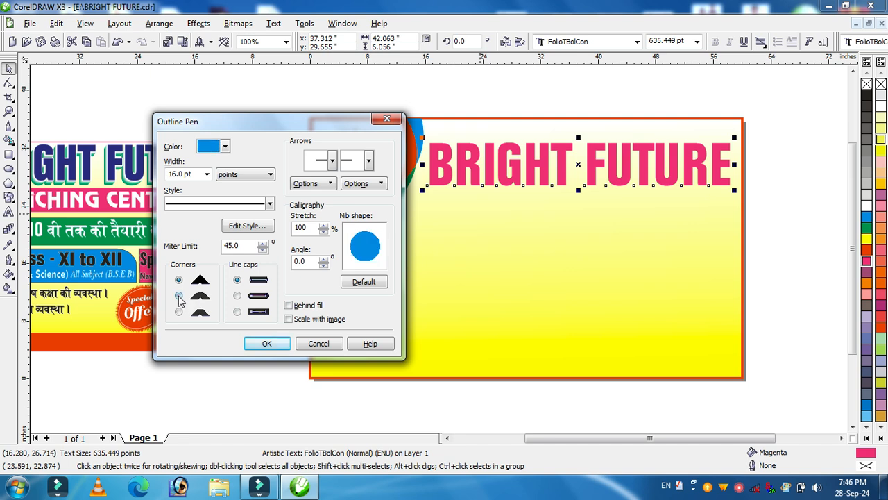
{"action": "left_click", "coordinate": [237, 296]}
{"action": "left_click", "coordinate": [288, 306]}
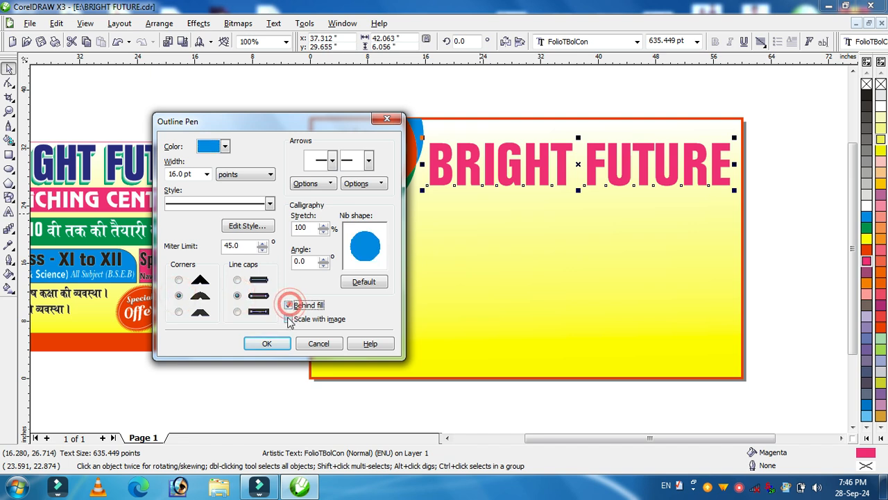
{"action": "left_click", "coordinate": [289, 319]}
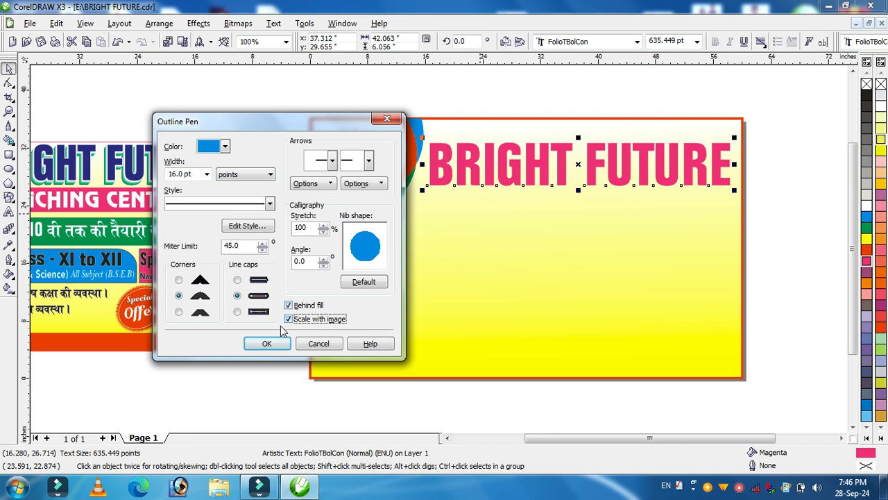
{"action": "left_click", "coordinate": [267, 344]}
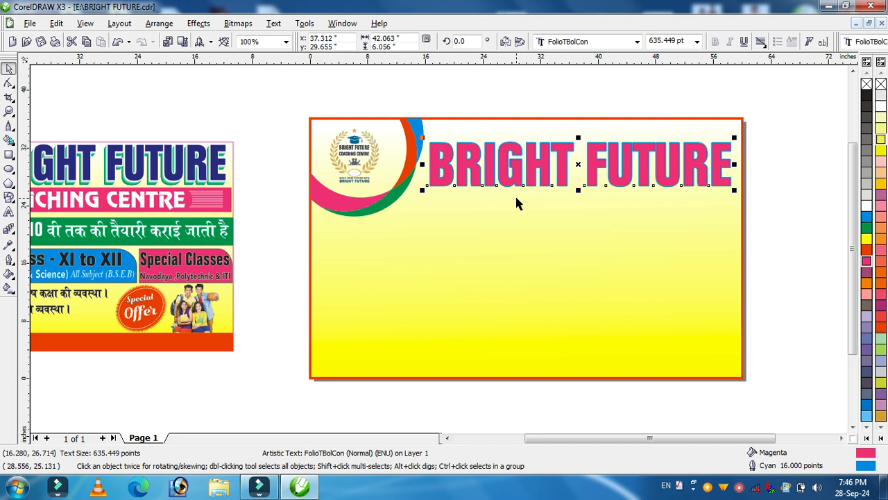
- Duplicate the BRIGHT FUTURE heading about 0.4 inch right and 0.6 inch down, and fill the copy dark blue (C100 M86 Y0 K0)
{"action": "left_click", "coordinate": [516, 165]}
{"action": "left_click_drag", "start_coordinate": [516, 164], "coordinate": [519, 170]}
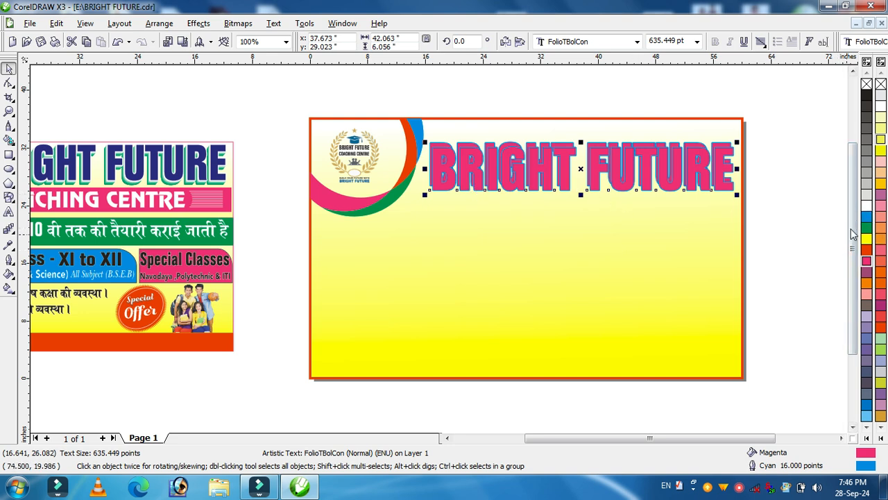
{"action": "left_click", "coordinate": [867, 219]}
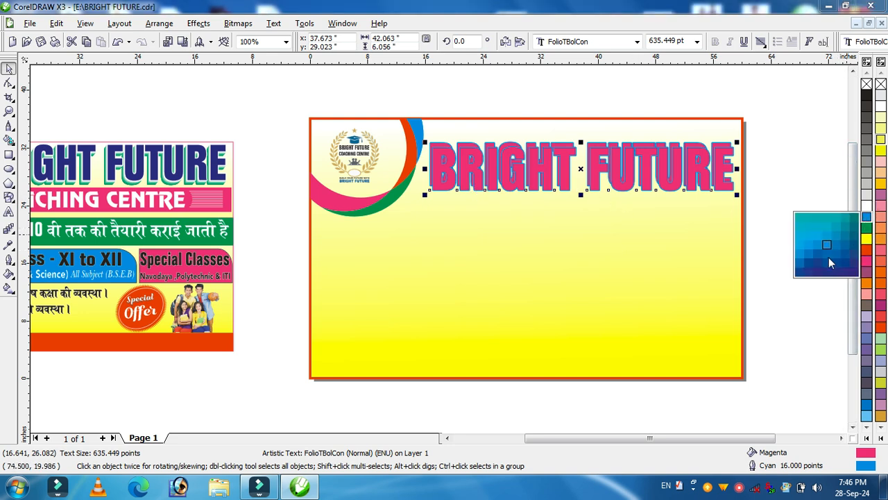
{"action": "left_click", "coordinate": [820, 274]}
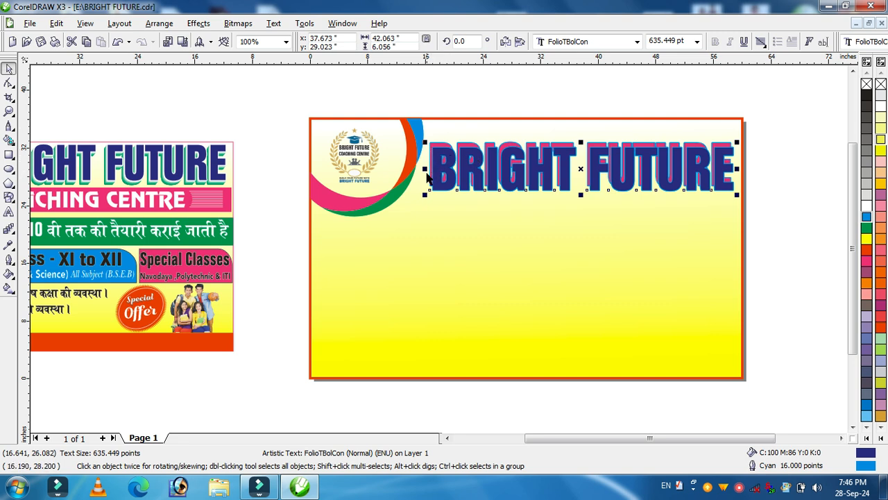
{"action": "left_click", "coordinate": [598, 92]}
{"action": "left_click", "coordinate": [595, 169]}
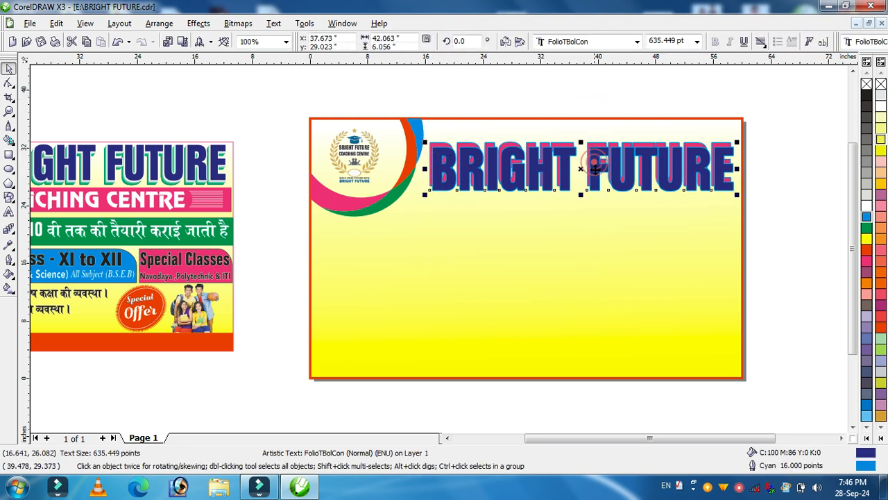
{"action": "left_click", "coordinate": [805, 201]}
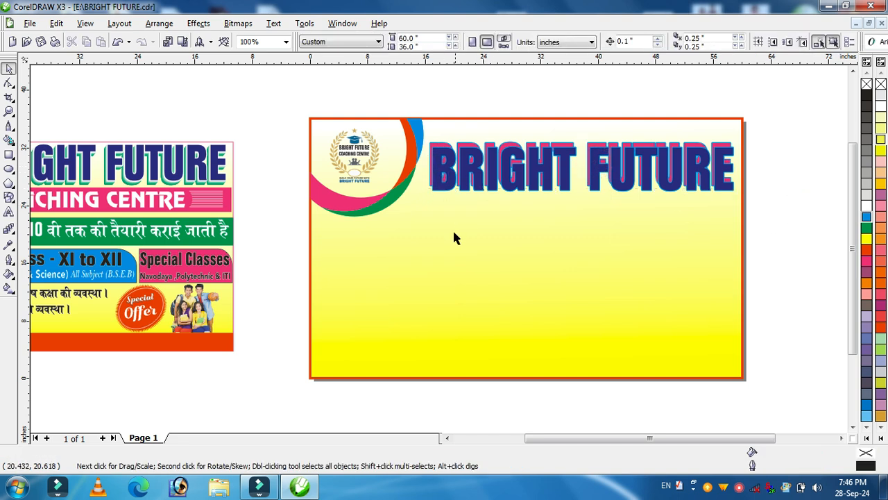
- Change the dark blue heading copy's outline to white with a width of 24 pt
{"action": "left_click", "coordinate": [442, 179]}
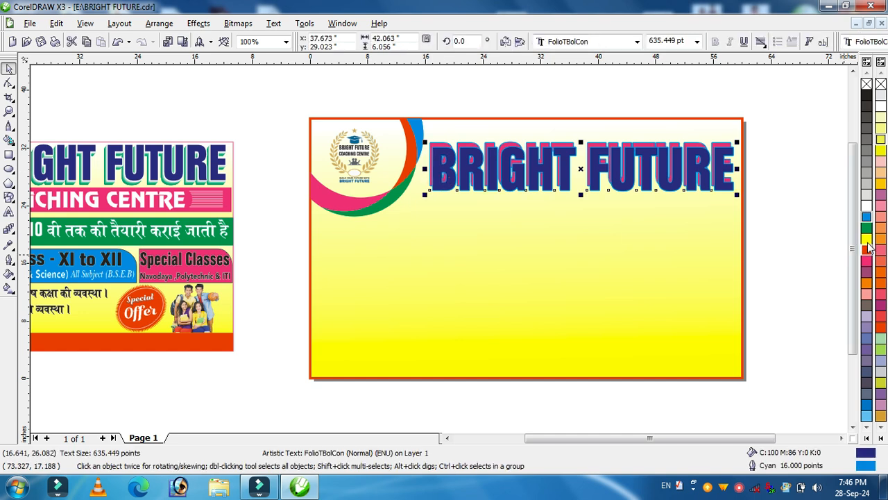
{"action": "right_click", "coordinate": [867, 209]}
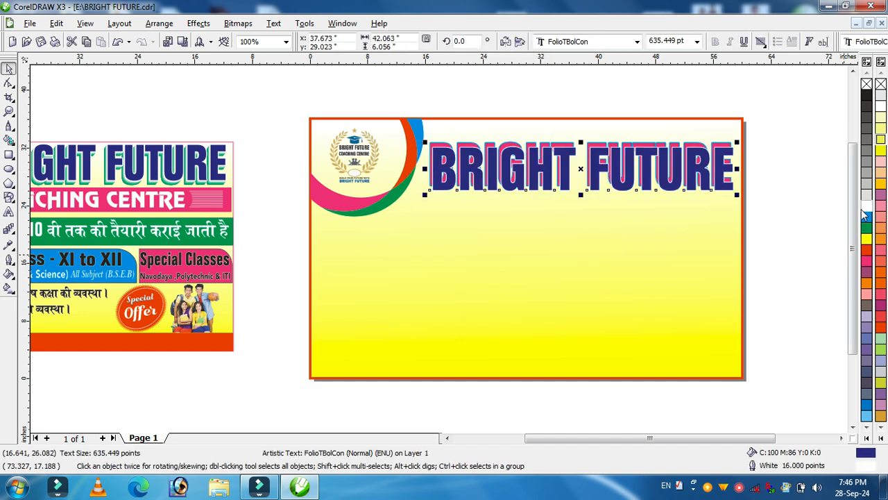
{"action": "key", "text": "F12"}
{"action": "left_click_drag", "start_coordinate": [405, 131], "coordinate": [270, 173]}
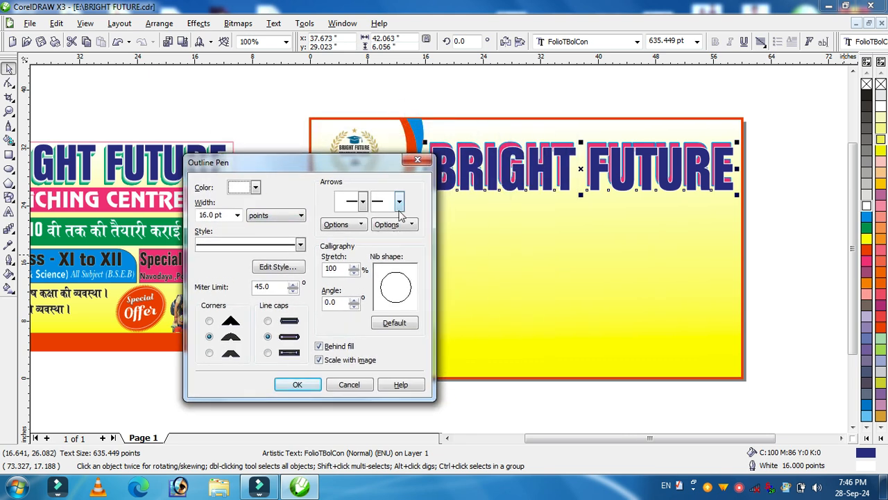
{"action": "double_click", "coordinate": [230, 216]}
{"action": "type", "text": "24"}
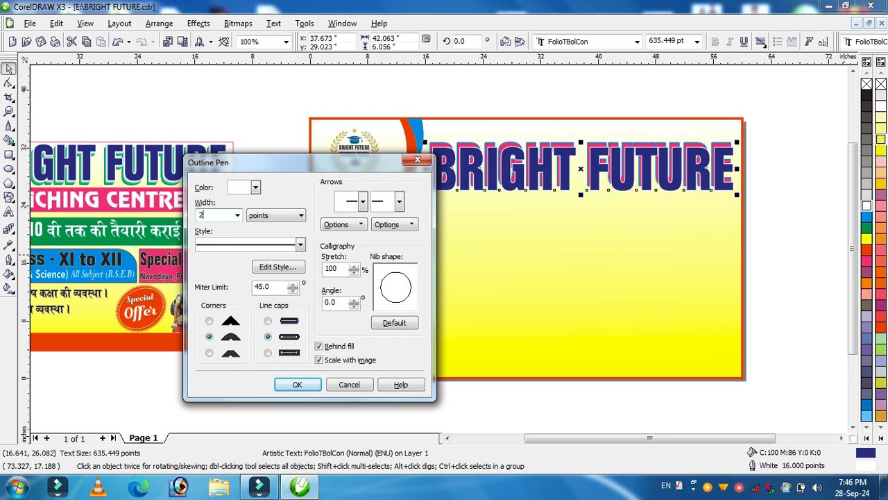
{"action": "left_click", "coordinate": [297, 384]}
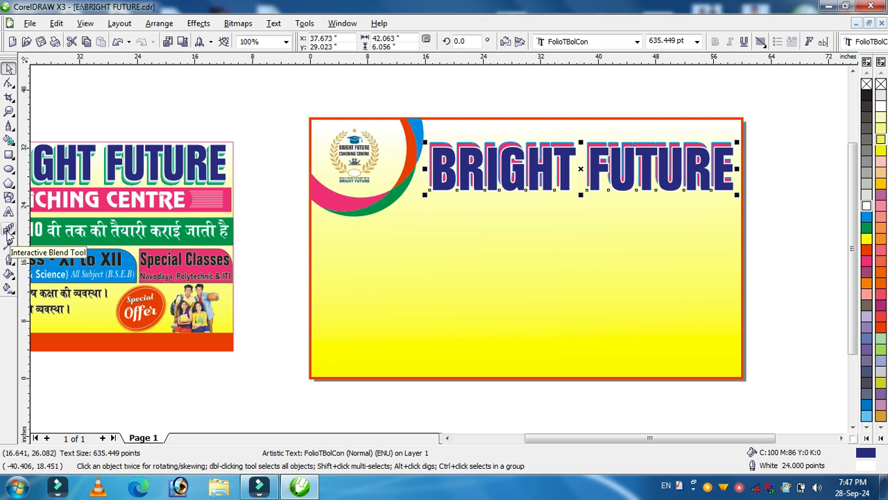
- Blend the dark blue BRIGHT FUTURE copy with the magenta heading behind it using the Interactive Blend tool
{"action": "left_click", "coordinate": [8, 231]}
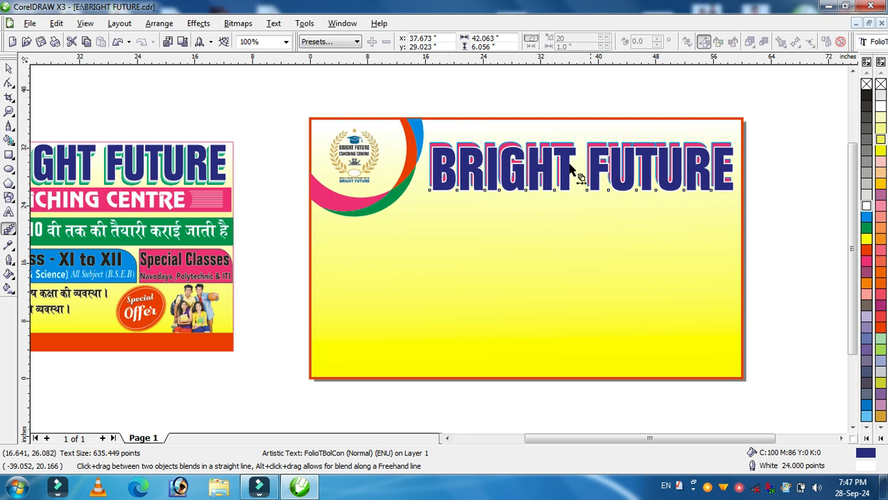
{"action": "mouse_move", "coordinate": [478, 171]}
{"action": "left_mouse_down"}
{"action": "mouse_move", "coordinate": [465, 143]}
{"action": "mouse_move", "coordinate": [479, 179]}
{"action": "left_mouse_up"}
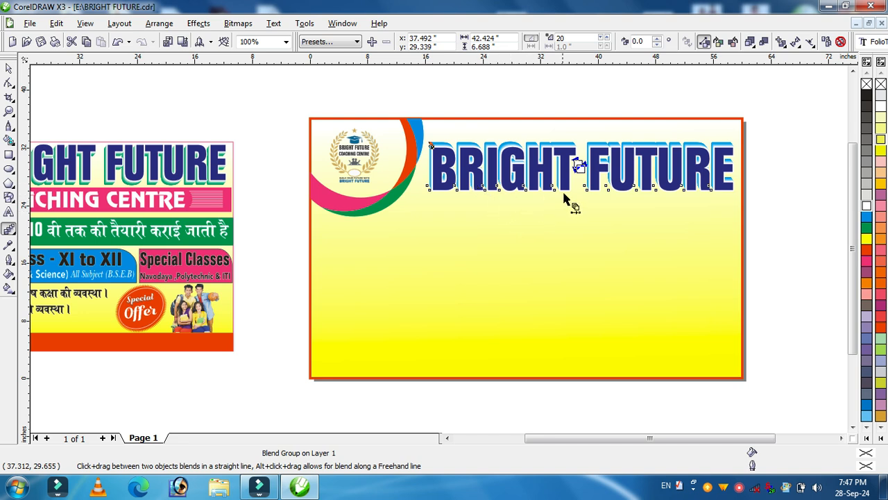
{"action": "left_click", "coordinate": [9, 70]}
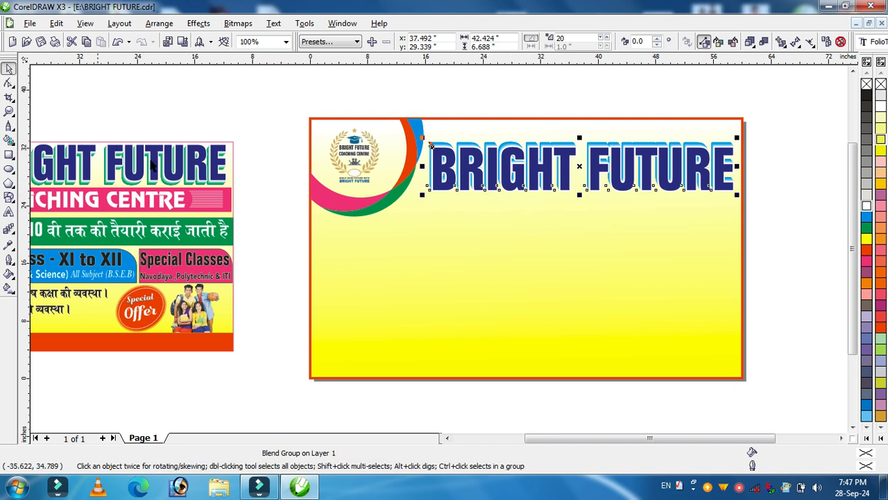
{"action": "left_click", "coordinate": [501, 91]}
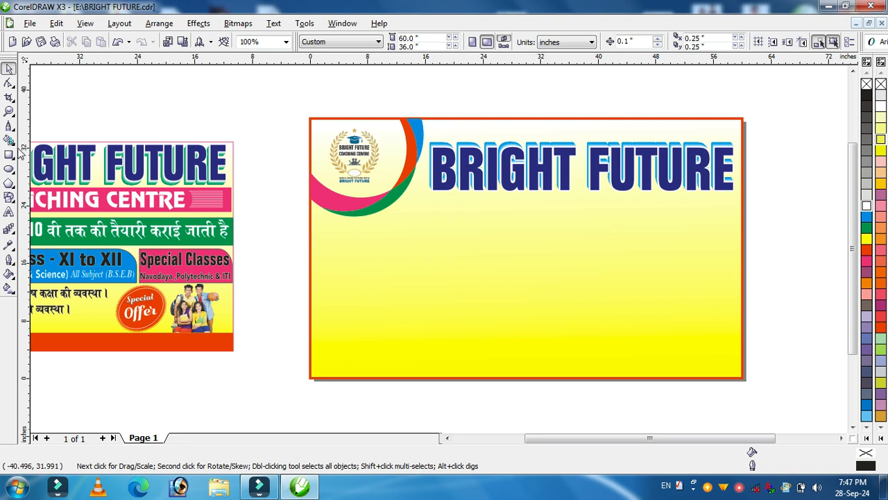
- Shift the front dark blue text about 0.5 inch right and 0.4 inch down to deepen the blended shadow
{"action": "left_click", "coordinate": [9, 111]}
{"action": "left_click_drag", "start_coordinate": [416, 126], "coordinate": [747, 214]}
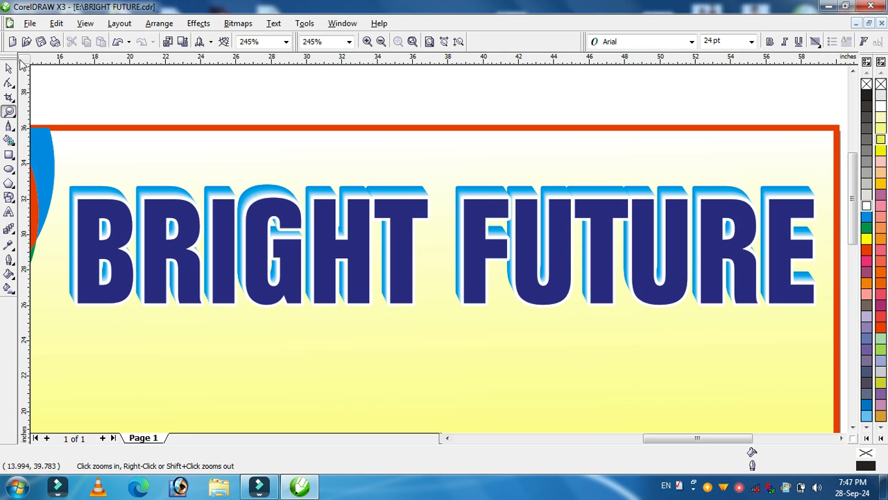
{"action": "left_click", "coordinate": [9, 68]}
{"action": "left_click", "coordinate": [393, 224]}
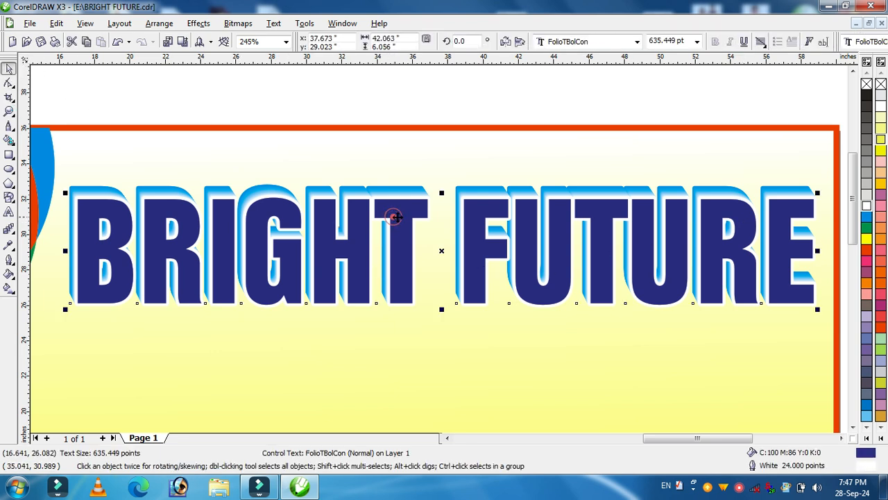
{"action": "left_click_drag", "start_coordinate": [400, 222], "coordinate": [411, 217]}
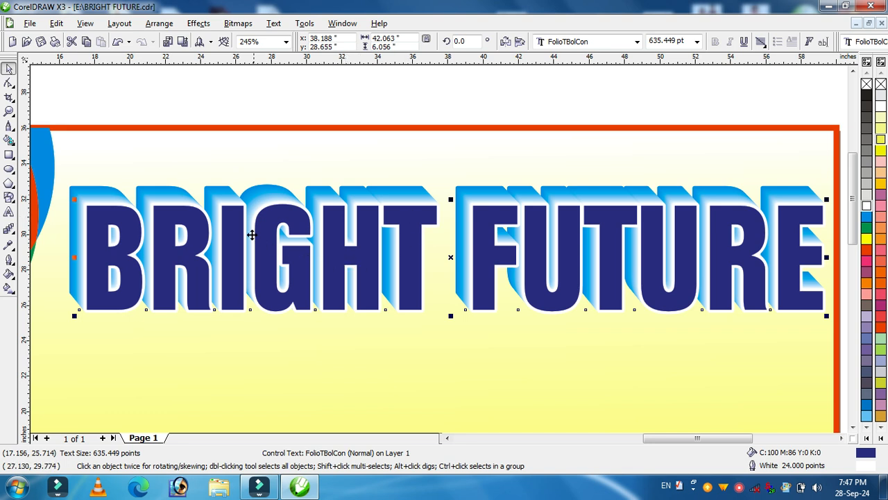
- Group the blended BRIGHT FUTURE heading's objects and move the group up about 2.3 inches, close to the banner's upper border
{"action": "key", "text": "z"}
{"action": "left_click", "coordinate": [429, 41]}
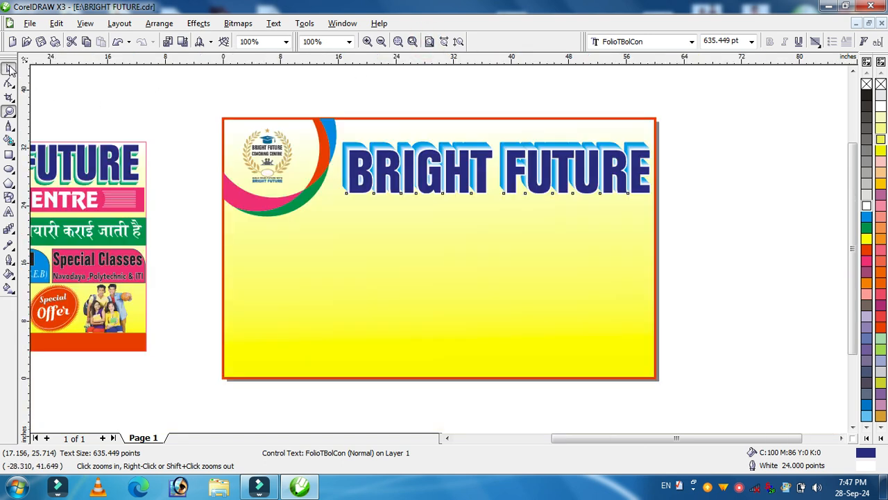
{"action": "left_click", "coordinate": [9, 68]}
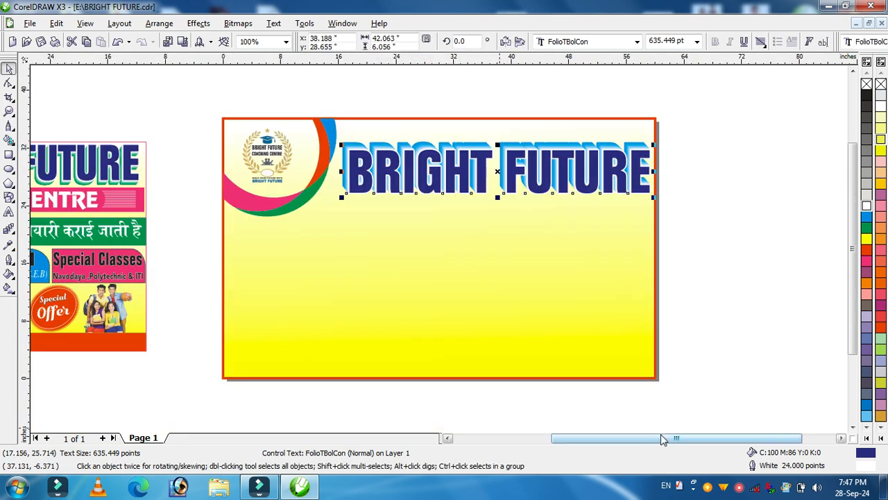
{"action": "left_click_drag", "start_coordinate": [661, 438], "coordinate": [616, 436]}
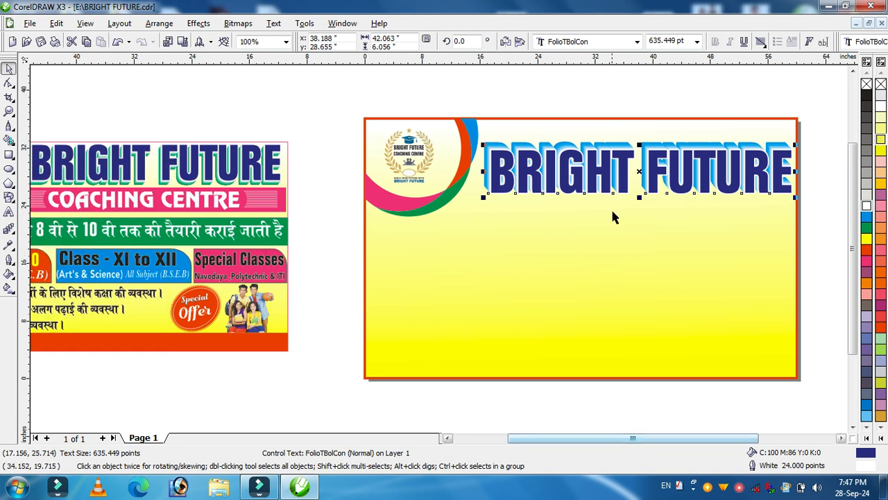
{"action": "left_click_drag", "start_coordinate": [452, 96], "coordinate": [548, 184]}
{"action": "left_click_drag", "start_coordinate": [825, 99], "coordinate": [479, 231]}
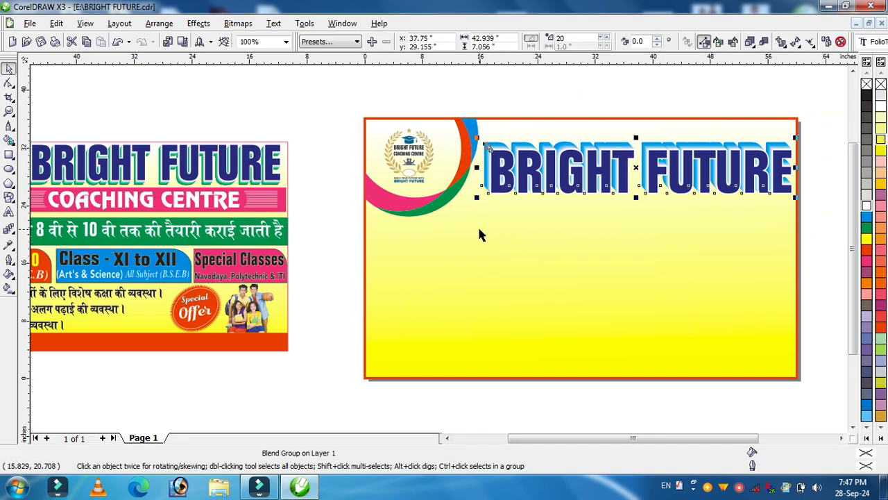
{"action": "key", "text": "ctrl+g"}
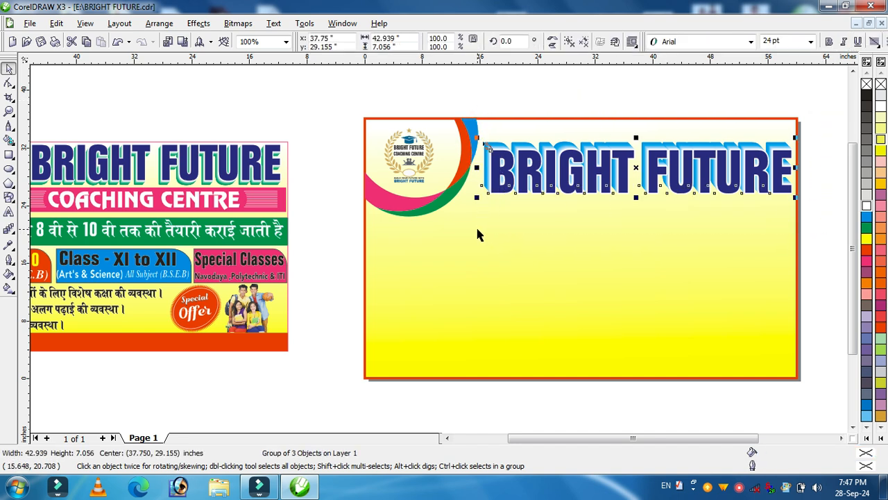
{"action": "left_click_drag", "start_coordinate": [624, 174], "coordinate": [622, 158]}
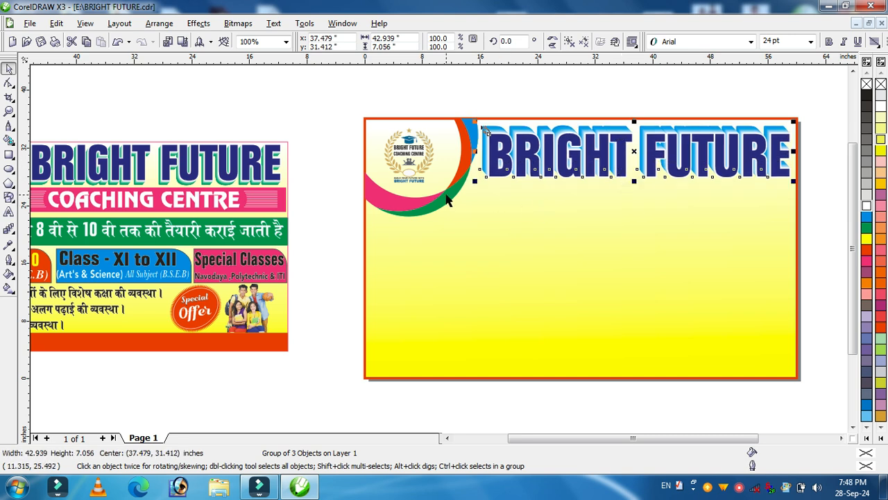
- Draw a bar about 46.3 x 4.7 inches under the BRIGHT FUTURE heading, filled magenta and with no outline
{"action": "left_click_drag", "start_coordinate": [563, 446], "coordinate": [552, 446]}
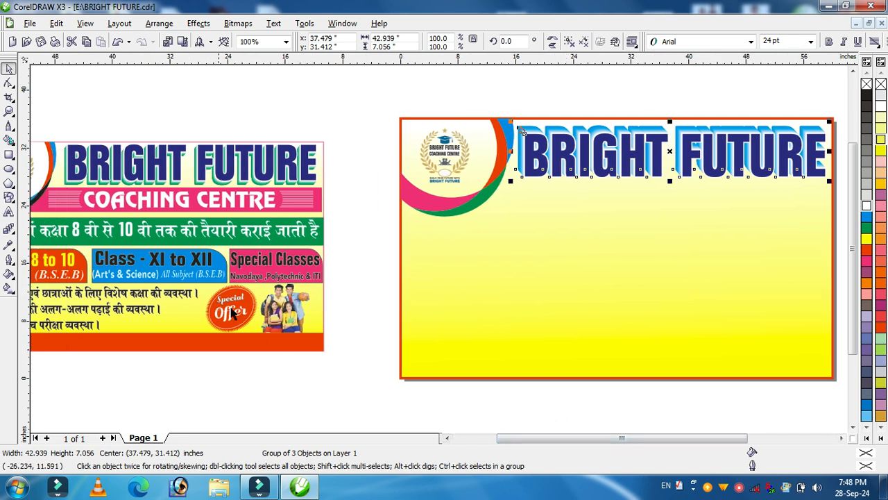
{"action": "left_click", "coordinate": [9, 154]}
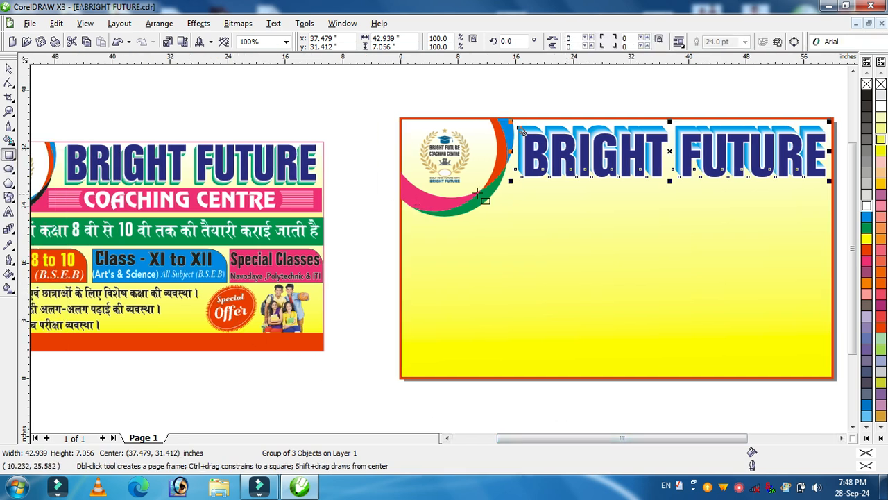
{"action": "left_click_drag", "start_coordinate": [495, 174], "coordinate": [828, 209]}
{"action": "left_click", "coordinate": [865, 261]}
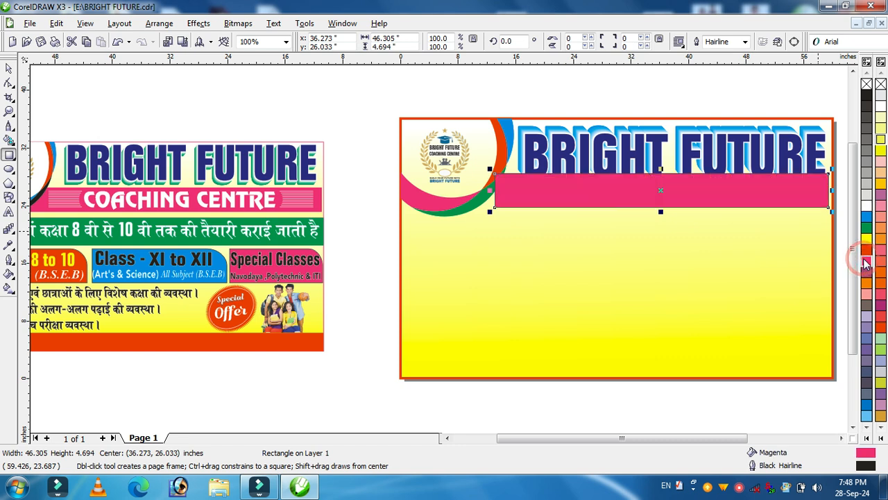
{"action": "left_click", "coordinate": [9, 69]}
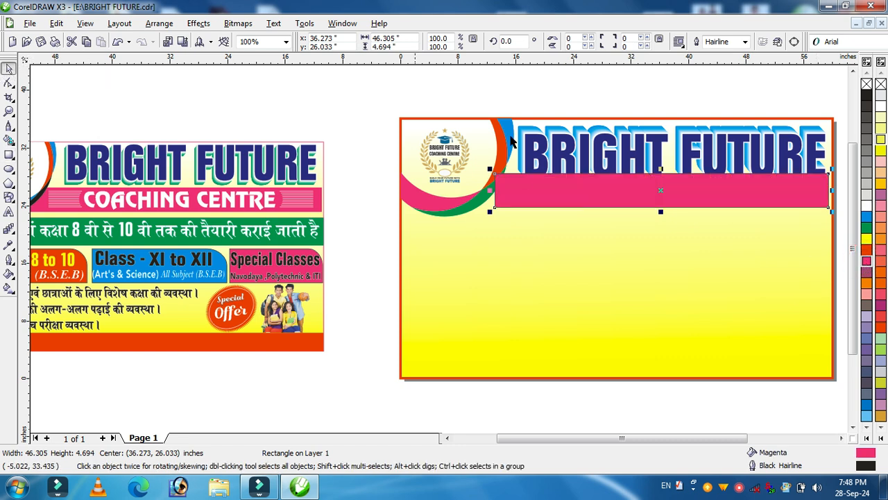
{"action": "right_click", "coordinate": [868, 84]}
- Lower the magenta bar about 1 inch and extend its left end under the corner arcs to about 53 inches wide
{"action": "key", "text": "Down"}
{"action": "key", "text": "Down"}
{"action": "key", "text": "Down"}
{"action": "key", "text": "Down"}
{"action": "key", "text": "Down"}
{"action": "key", "text": "Down"}
{"action": "key", "text": "Down"}
{"action": "key", "text": "Down"}
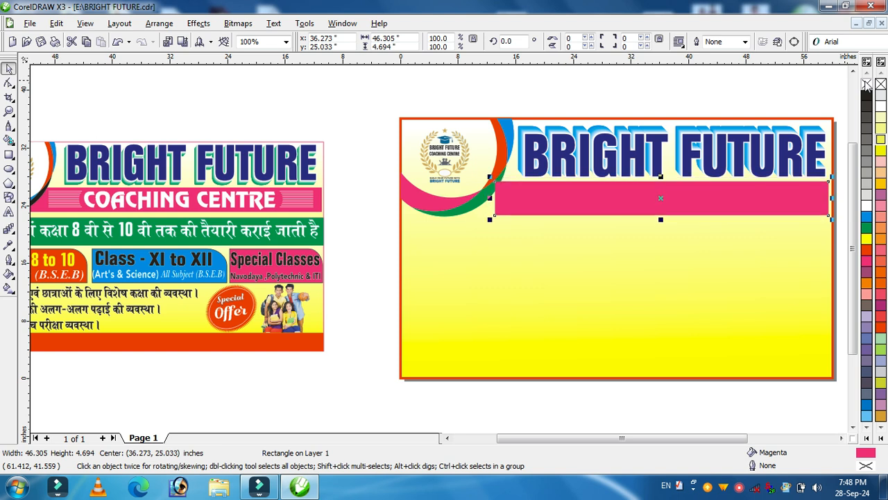
{"action": "left_click_drag", "start_coordinate": [491, 201], "coordinate": [429, 212]}
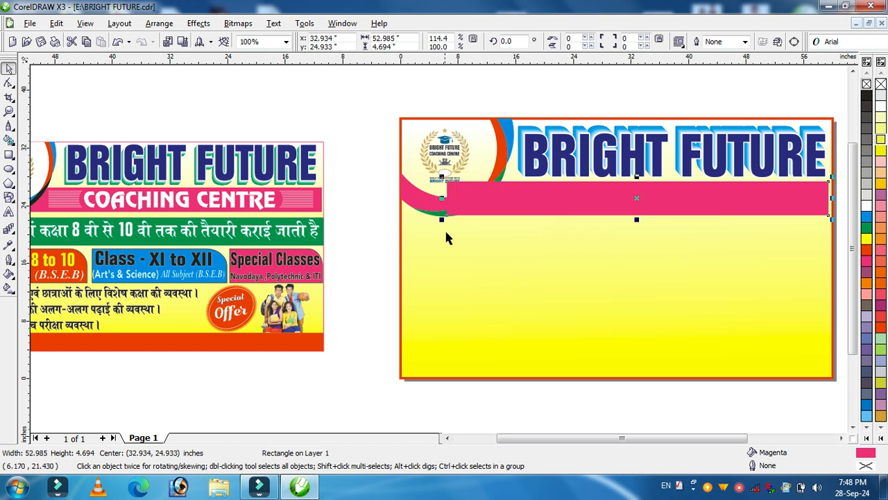
- Move the logo off the page and bring the four curved corner shapes in front of the magenta bar
{"action": "left_click", "coordinate": [339, 108]}
{"action": "left_click_drag", "start_coordinate": [391, 93], "coordinate": [484, 194]}
{"action": "left_click_drag", "start_coordinate": [468, 163], "coordinate": [527, 231]}
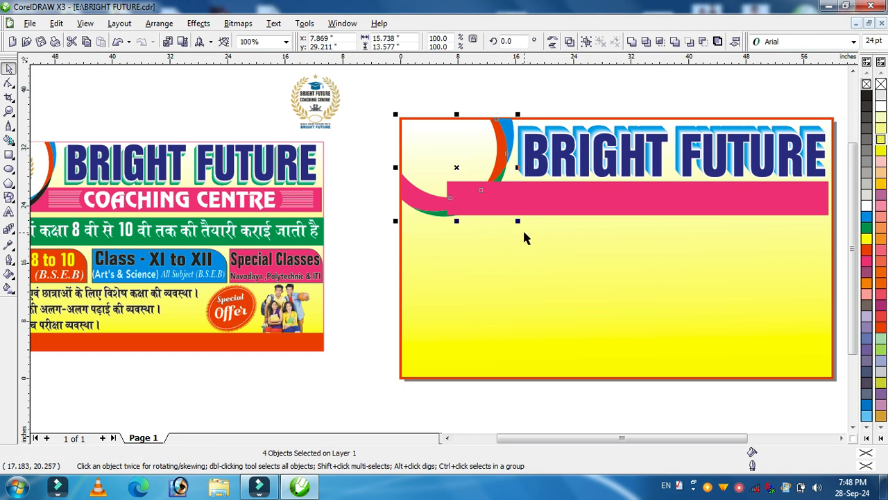
{"action": "key", "text": "shift+Page_Up"}
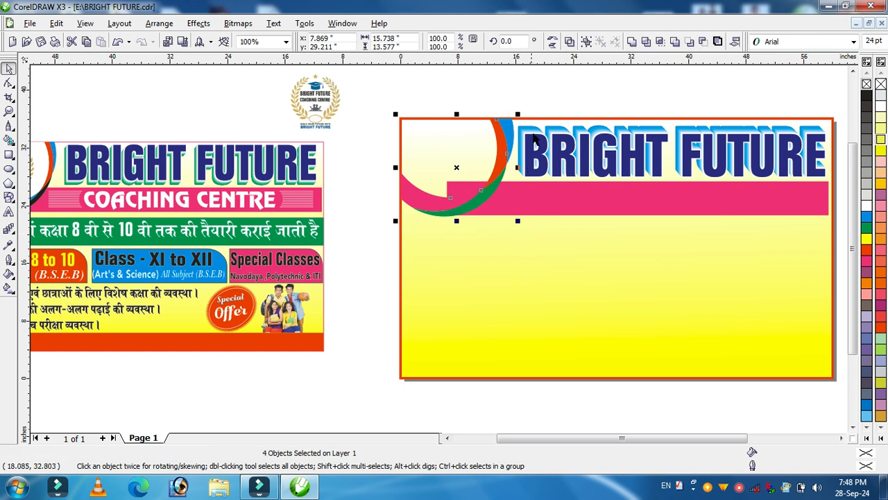
- Shorten the magenta bar to about 52.5 inches, convert it to curves and shift its upper-left node about 6.2 inches right to hide it behind the arcs
{"action": "left_click", "coordinate": [583, 87]}
{"action": "left_click", "coordinate": [552, 205]}
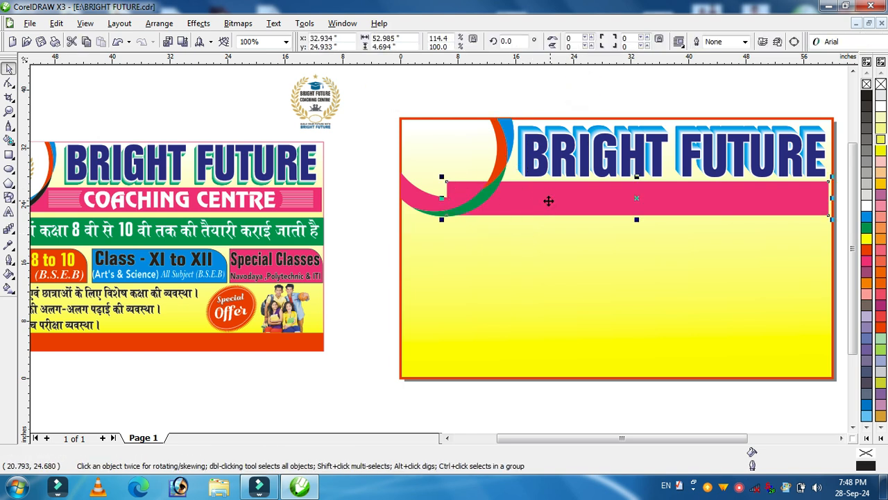
{"action": "left_click_drag", "start_coordinate": [442, 197], "coordinate": [445, 198]}
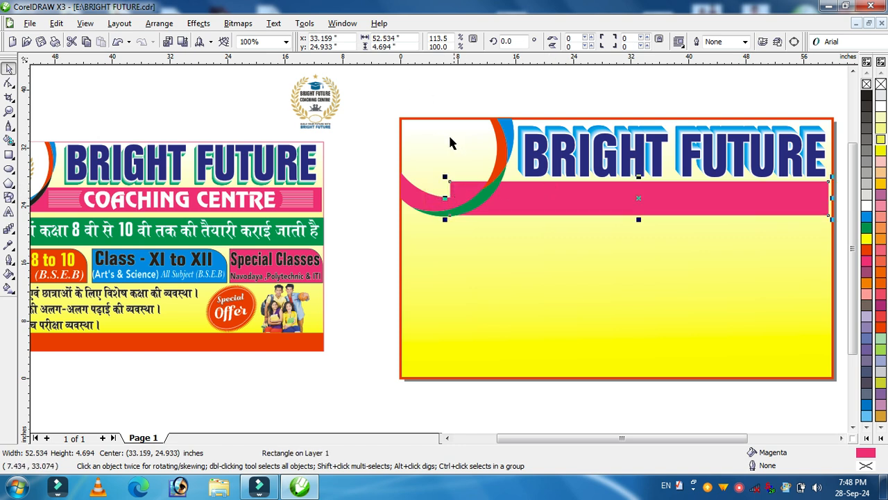
{"action": "left_click", "coordinate": [10, 83]}
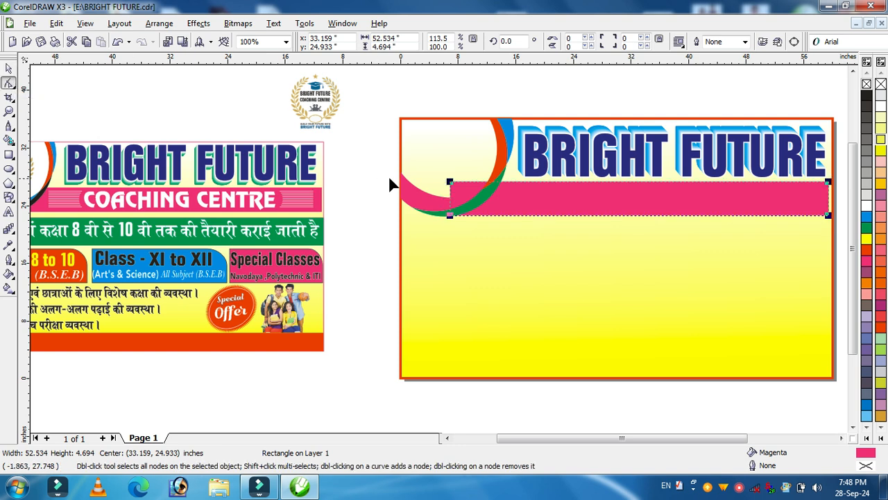
{"action": "left_click", "coordinate": [794, 43]}
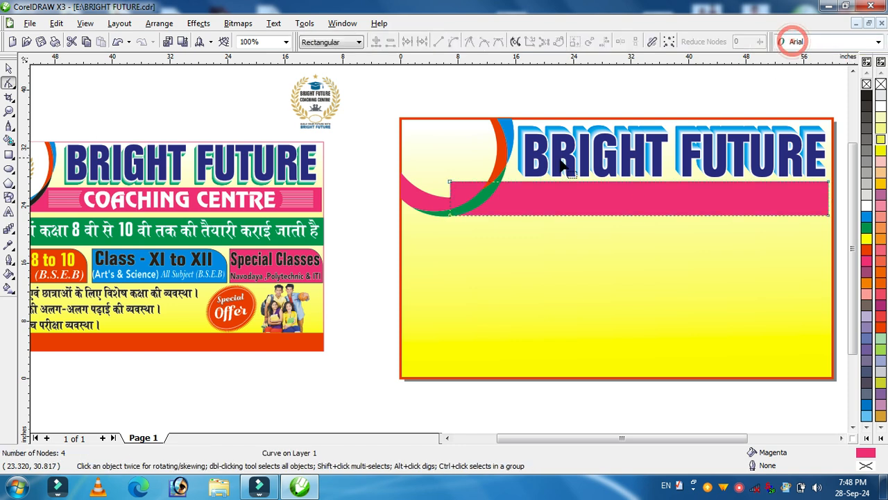
{"action": "left_click_drag", "start_coordinate": [450, 187], "coordinate": [496, 186]}
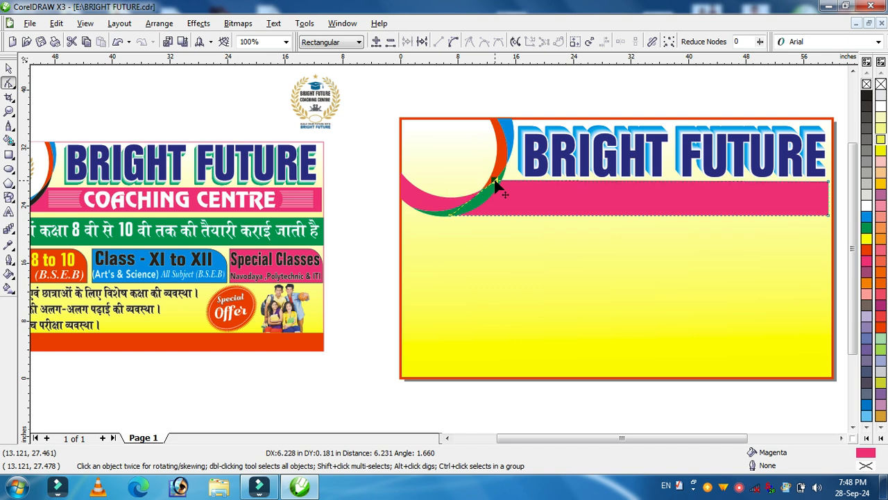
{"action": "left_click", "coordinate": [9, 70]}
{"action": "left_click", "coordinate": [119, 110]}
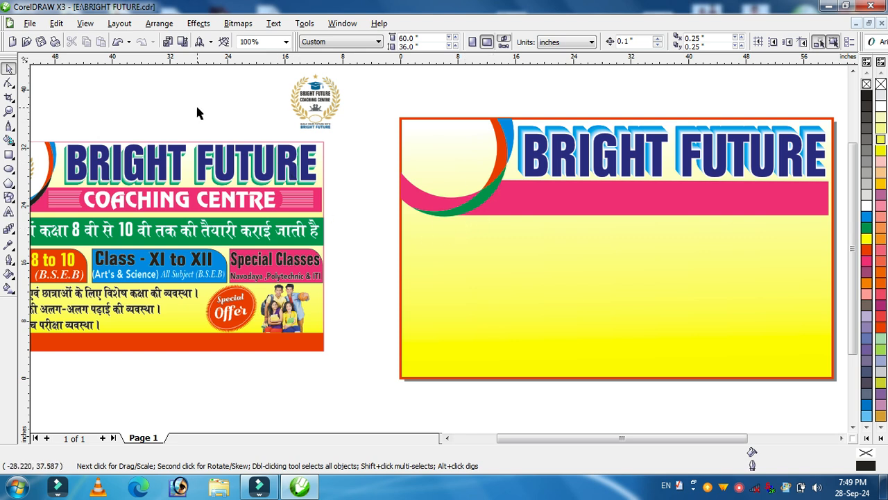
- Fill the magenta curved band in the banner's corner with the Smart Fill tool and colour the new shape black
{"action": "left_click", "coordinate": [9, 139]}
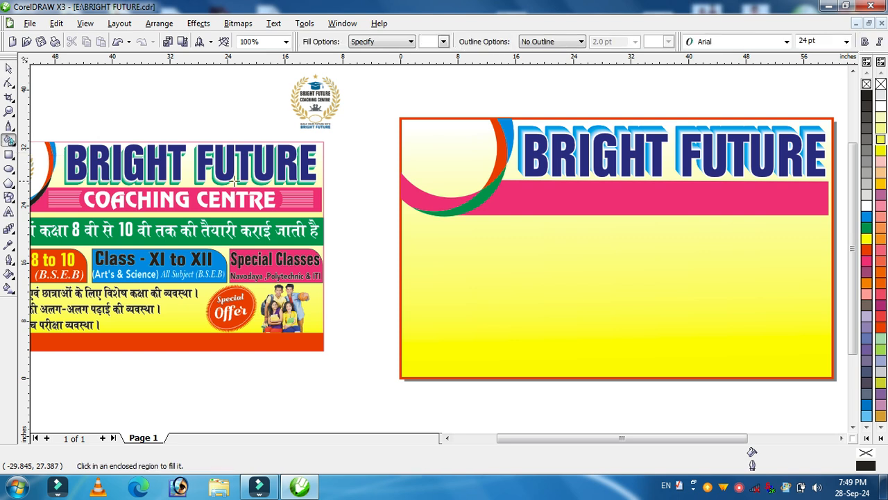
{"action": "left_click", "coordinate": [404, 197]}
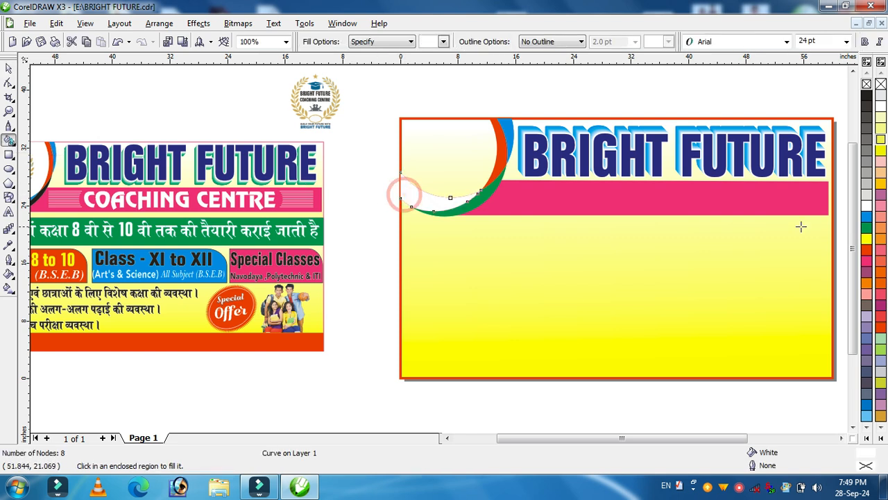
{"action": "left_click", "coordinate": [866, 218]}
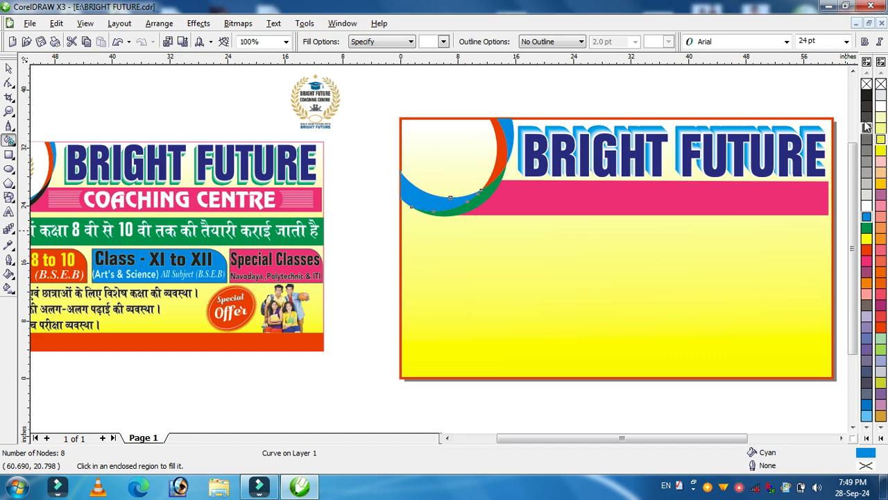
{"action": "left_click", "coordinate": [866, 95]}
{"action": "left_click", "coordinate": [9, 68]}
{"action": "left_click", "coordinate": [109, 104]}
- Move the logo back onto the banner, inside the curved corner shape
{"action": "left_click_drag", "start_coordinate": [276, 72], "coordinate": [338, 133]}
{"action": "left_click_drag", "start_coordinate": [315, 97], "coordinate": [450, 147]}
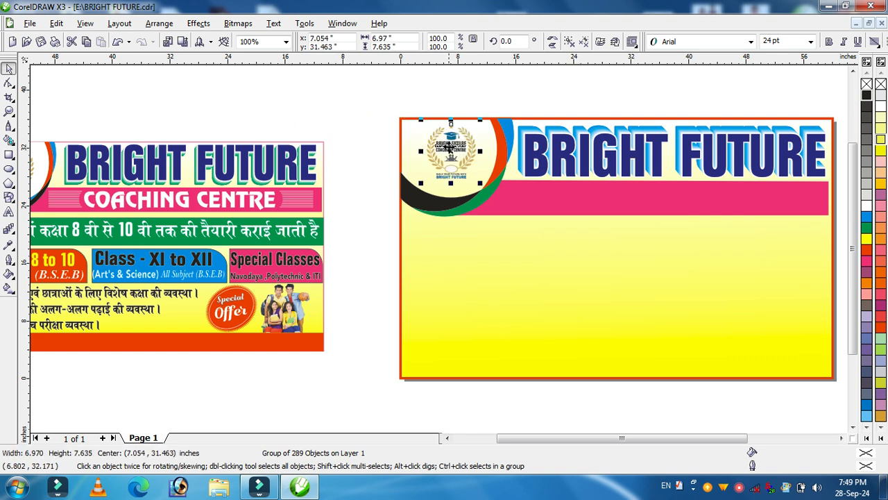
{"action": "left_click", "coordinate": [542, 99]}
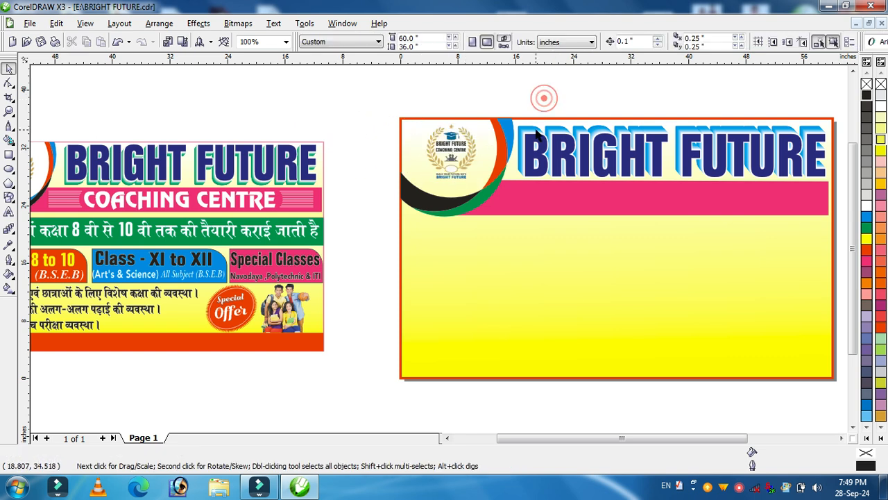
- Copy the white COACHING CENTRE text from the reference banner onto the new magenta bar, below the heading
{"action": "left_click", "coordinate": [208, 209]}
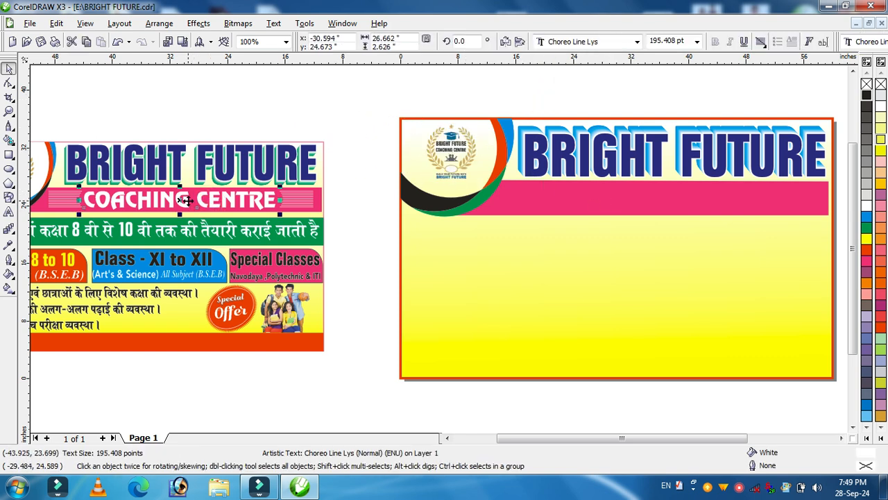
{"action": "left_click_drag", "start_coordinate": [186, 200], "coordinate": [680, 198]}
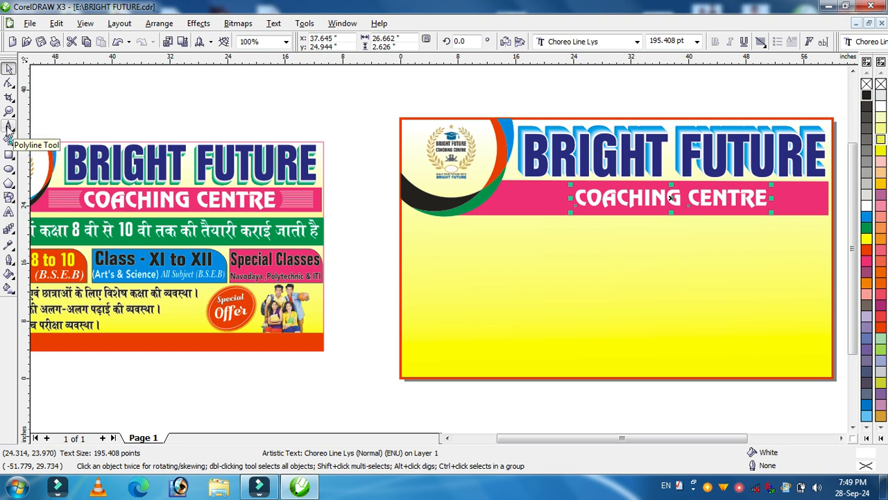
- Draw a horizontal line about 7.6 inches long above the reference banner and place a copy about 3.6 inches below it
{"action": "left_click", "coordinate": [9, 127]}
{"action": "left_click", "coordinate": [201, 88]}
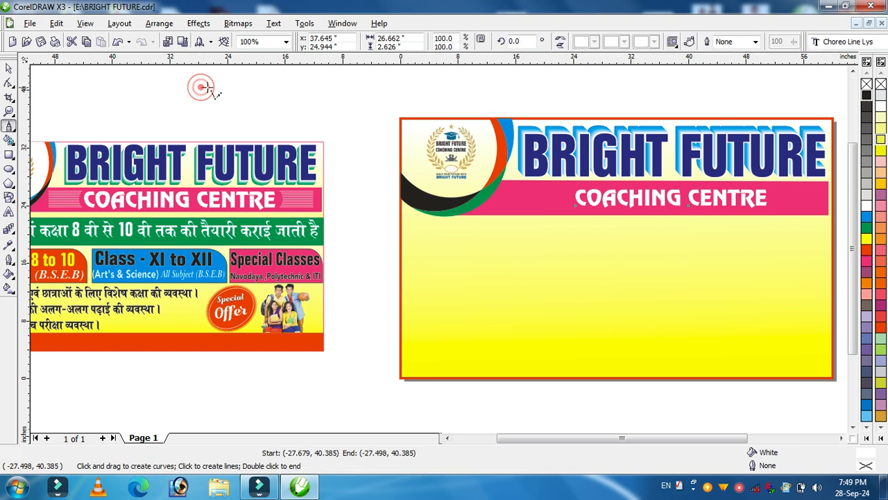
{"action": "double_click", "coordinate": [255, 88]}
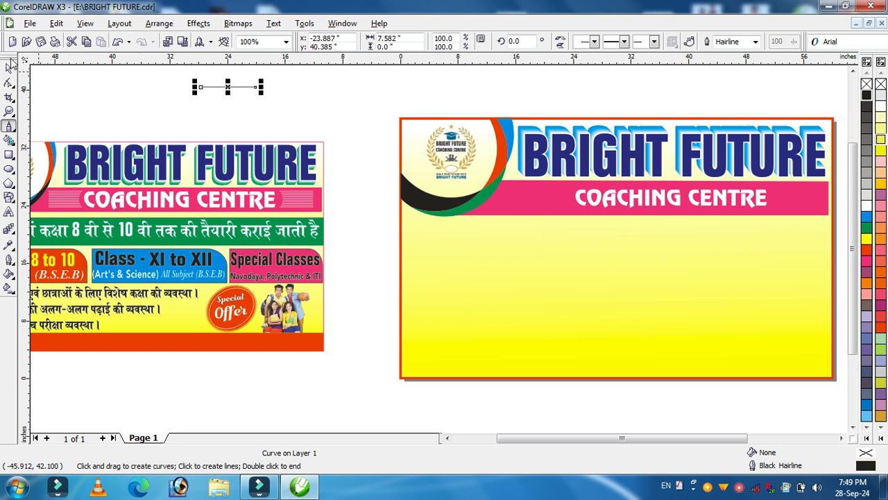
{"action": "key", "text": "space"}
{"action": "left_click_drag", "start_coordinate": [229, 87], "coordinate": [229, 112]}
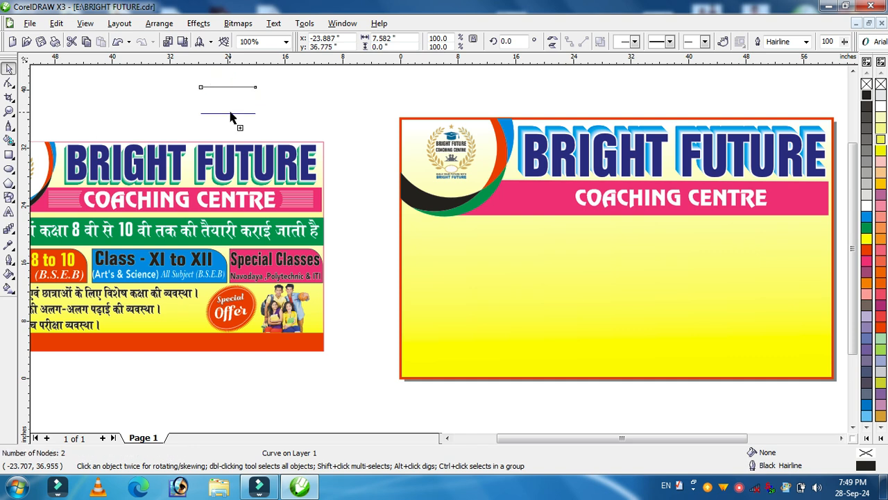
{"action": "left_click", "coordinate": [311, 110]}
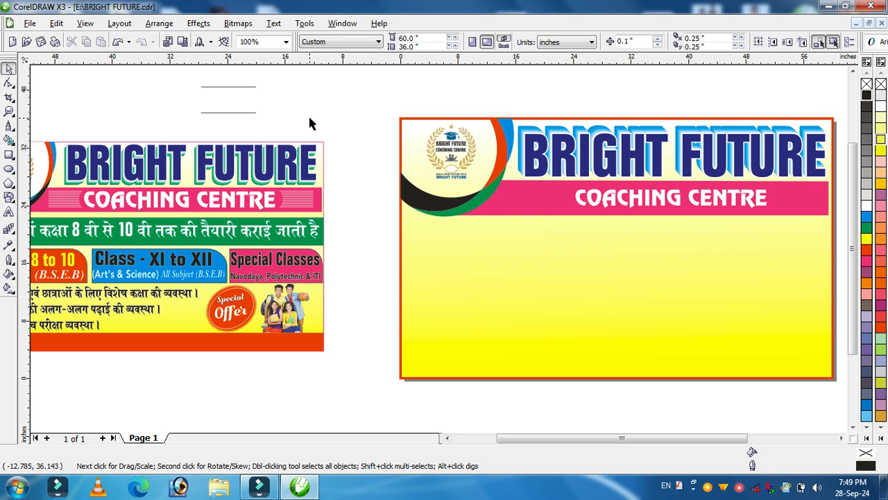
{"action": "left_click", "coordinate": [227, 87]}
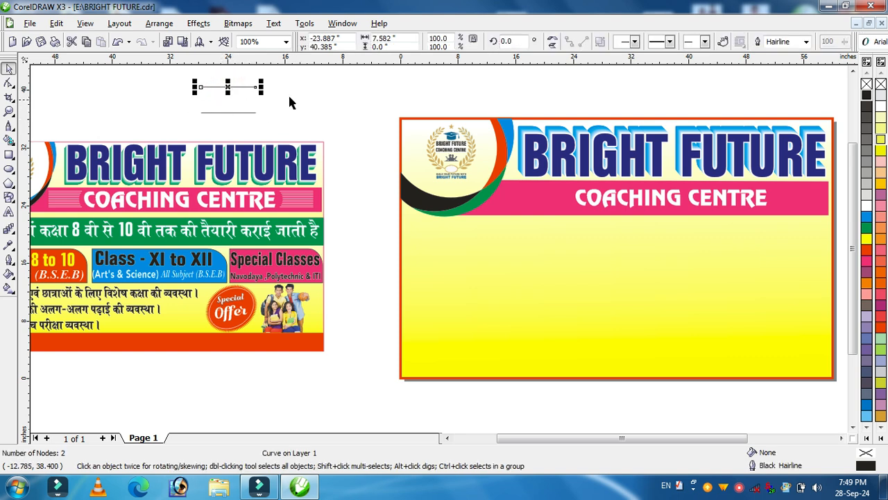
{"action": "left_click", "coordinate": [229, 88]}
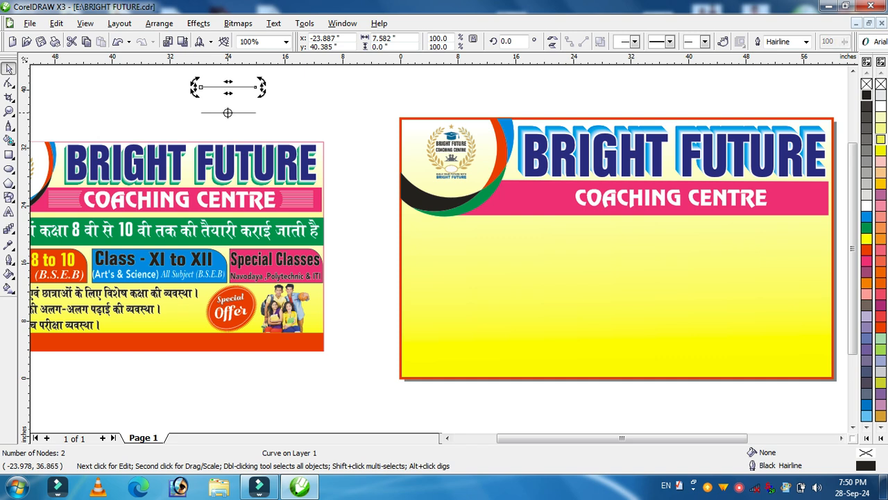
{"action": "left_click", "coordinate": [116, 89]}
- Copy the upper line about 0.36 inch below itself and repeat the duplication at that spacing to fill the gap to the lower line
{"action": "left_click", "coordinate": [227, 87]}
{"action": "left_click_drag", "start_coordinate": [225, 86], "coordinate": [224, 90]}
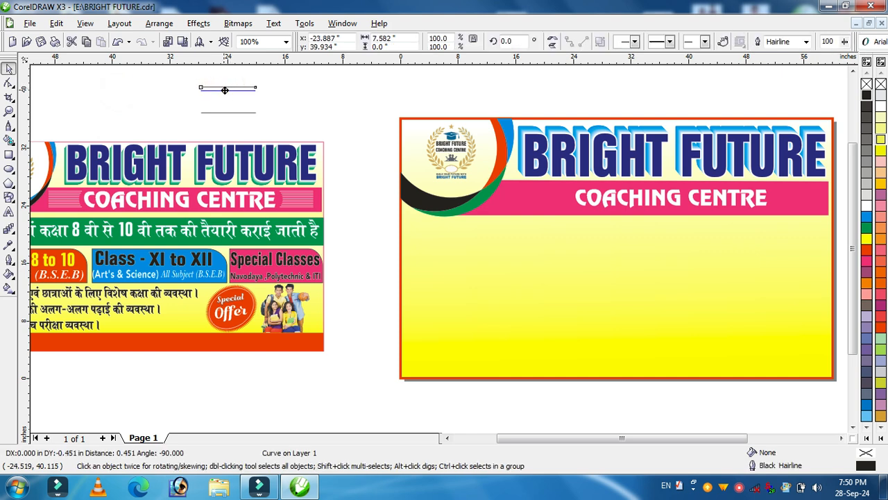
{"action": "left_click_drag", "start_coordinate": [224, 90], "coordinate": [226, 90]}
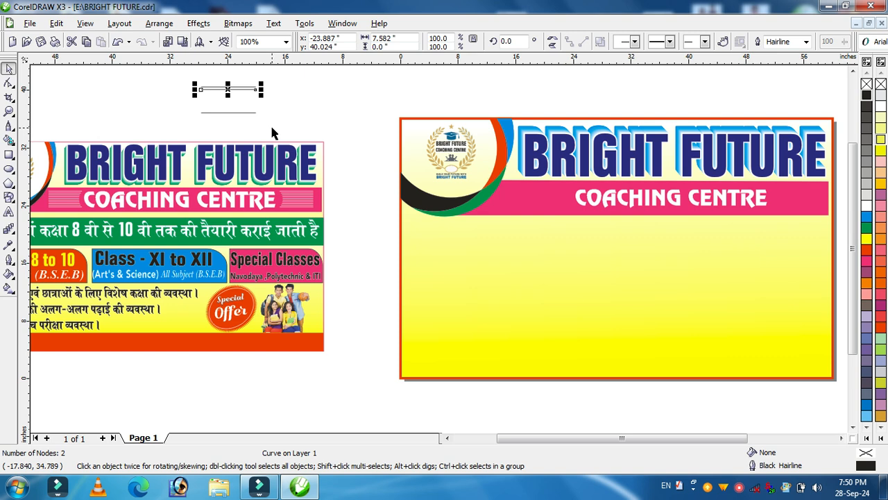
{"action": "key", "text": "ctrl+r"}
{"action": "key", "text": "ctrl+r"}
{"action": "key", "text": "ctrl+r"}
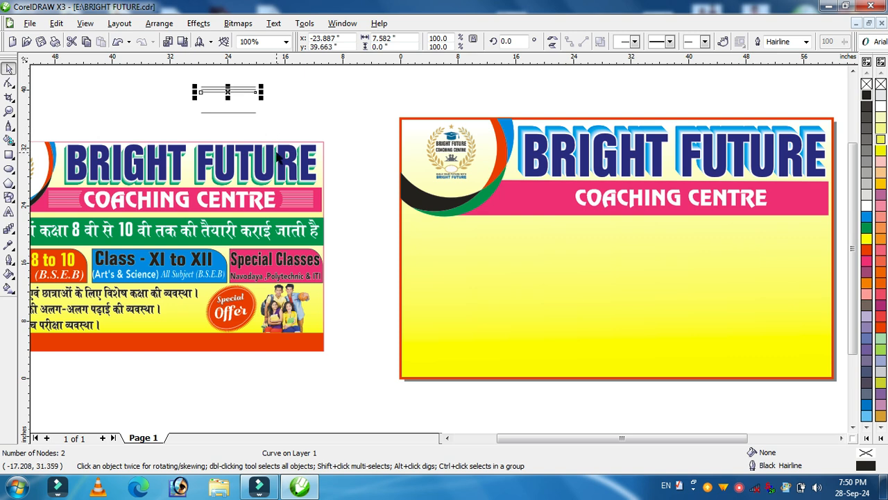
{"action": "key", "text": "ctrl+r"}
{"action": "key", "text": "ctrl+r"}
{"action": "key", "text": "ctrl+r"}
{"action": "key", "text": "ctrl+r"}
{"action": "key", "text": "ctrl+r"}
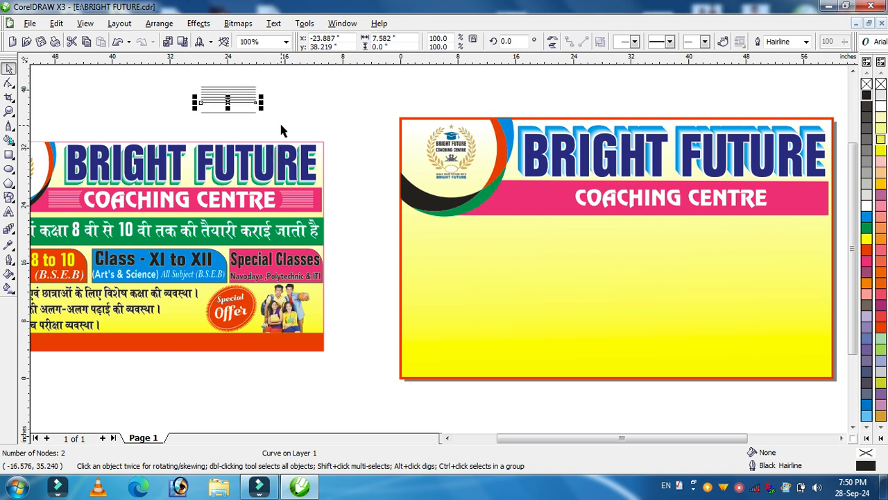
- Group the eleven evenly spaced horizontal lines above the reference banner
{"action": "left_click", "coordinate": [311, 91]}
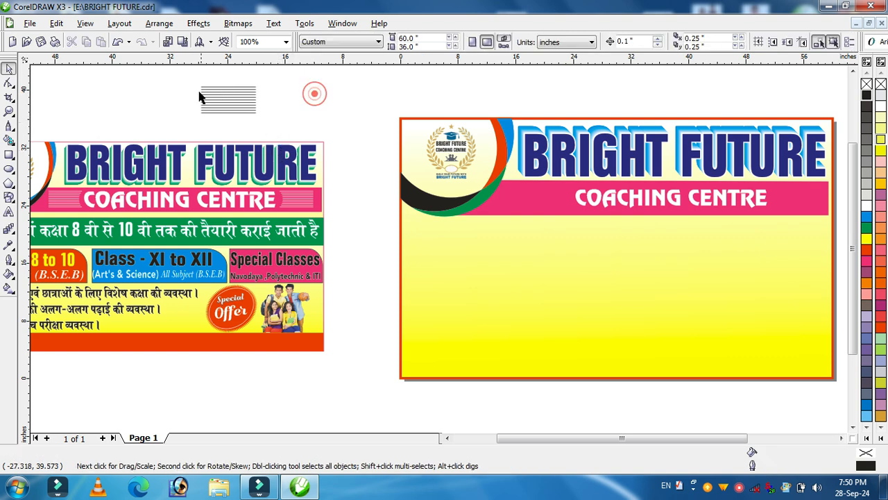
{"action": "left_click_drag", "start_coordinate": [172, 77], "coordinate": [303, 131]}
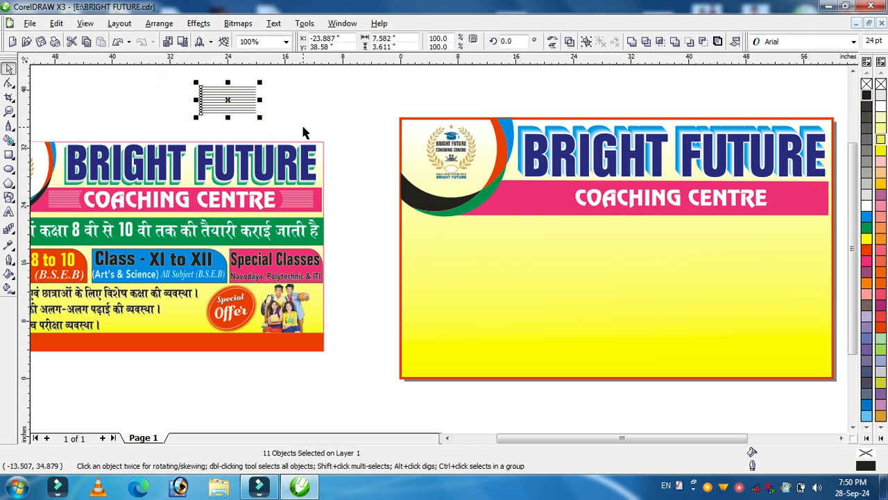
{"action": "key", "text": "ctrl+g"}
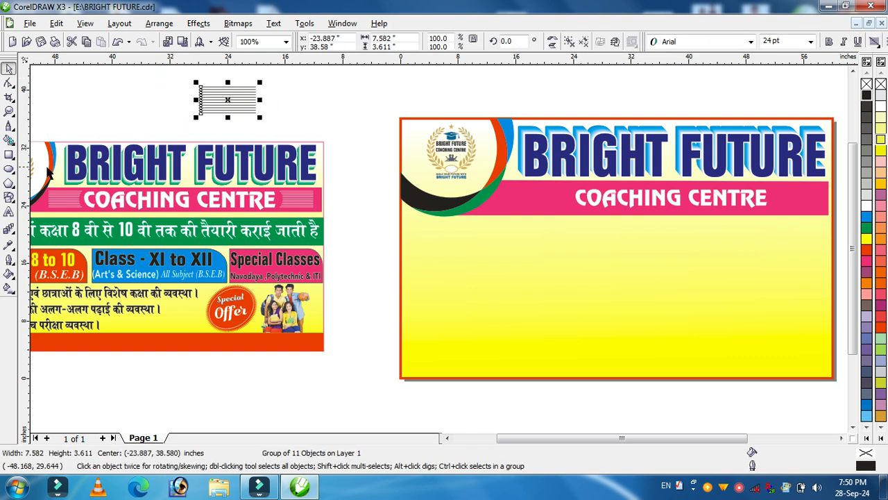
- Draw a circle about 6.1 inches in diameter overlapping the right end of the grouped horizontal lines
{"action": "left_click", "coordinate": [8, 169]}
{"action": "left_click", "coordinate": [314, 118]}
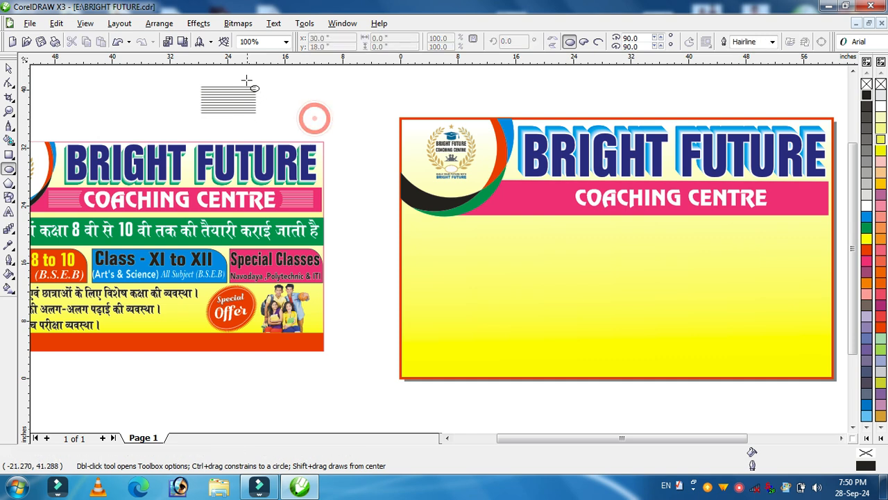
{"action": "left_click_drag", "start_coordinate": [239, 73], "coordinate": [292, 126], "text": "ctrl"}
- Trim the grouped lines with the overlapping circle to give them a curved right end, and delete the circle
{"action": "left_click", "coordinate": [8, 67]}
{"action": "left_click_drag", "start_coordinate": [183, 65], "coordinate": [325, 135]}
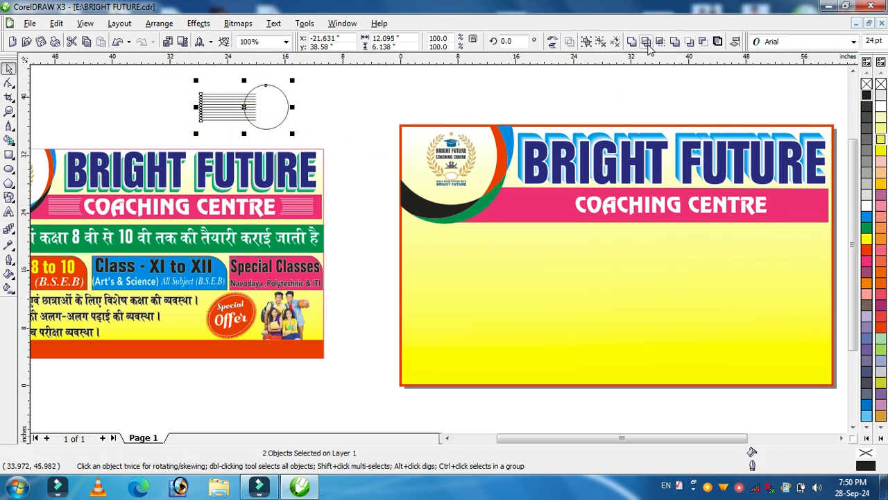
{"action": "left_click", "coordinate": [644, 43]}
{"action": "left_click", "coordinate": [324, 119]}
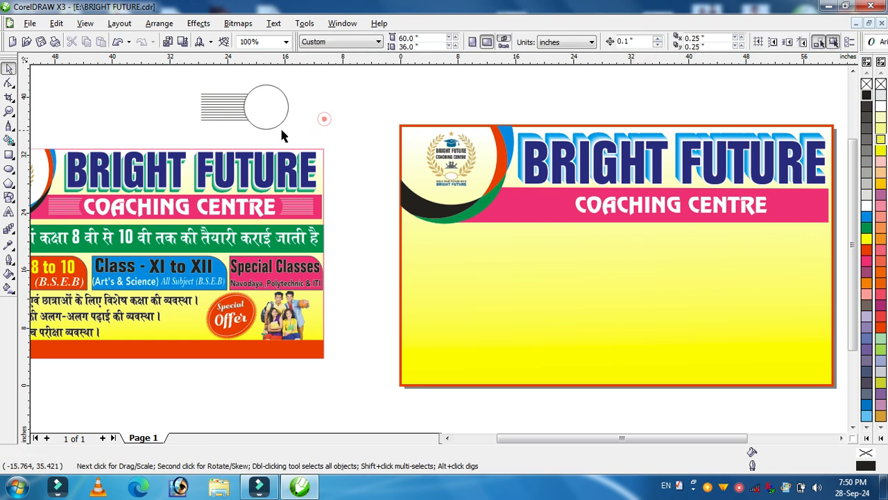
{"action": "left_click", "coordinate": [262, 114]}
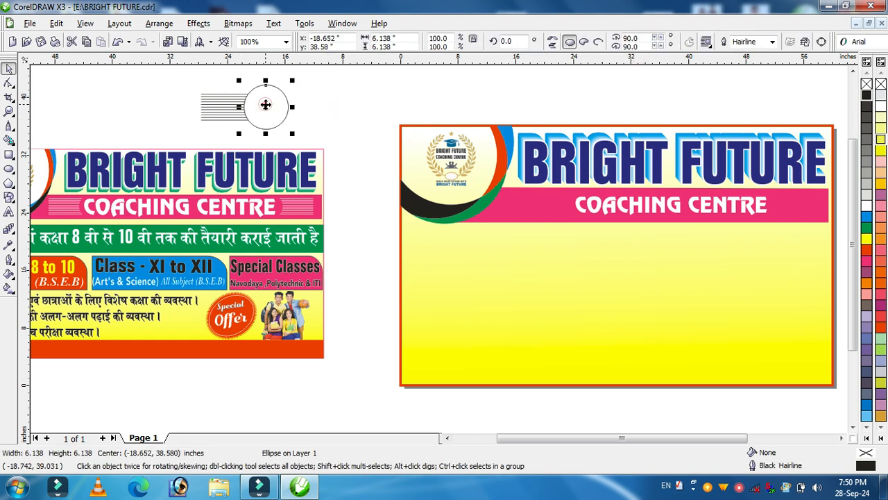
{"action": "left_click_drag", "start_coordinate": [266, 107], "coordinate": [345, 99]}
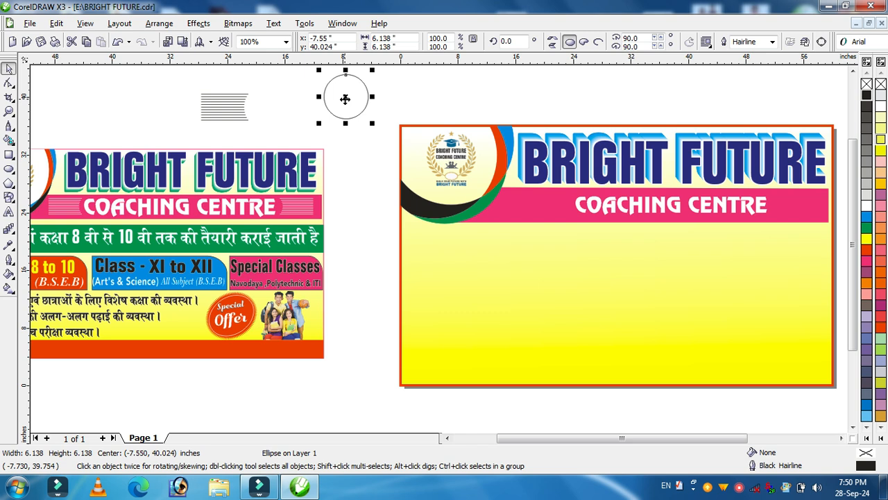
{"action": "key", "text": "Delete"}
- Move the trimmed line group onto the new magenta bar, left of the COACHING CENTRE text, and colour its lines white
{"action": "left_click_drag", "start_coordinate": [256, 113], "coordinate": [538, 207]}
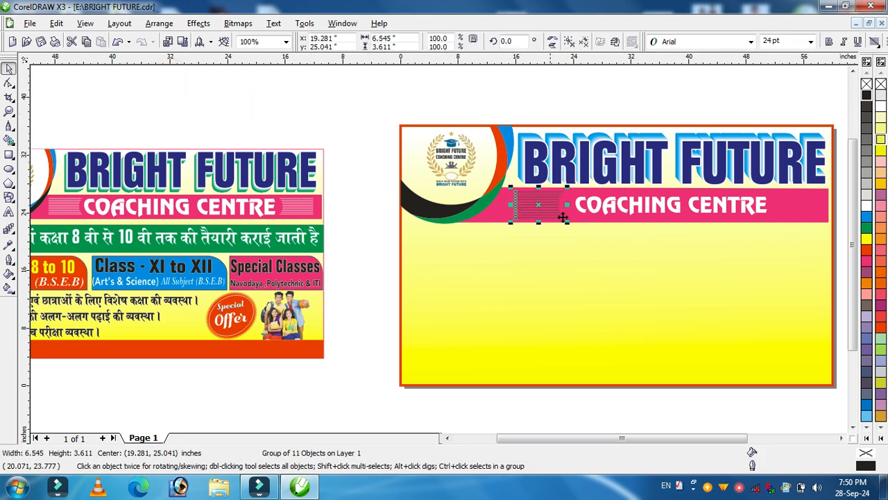
{"action": "right_click", "coordinate": [866, 215]}
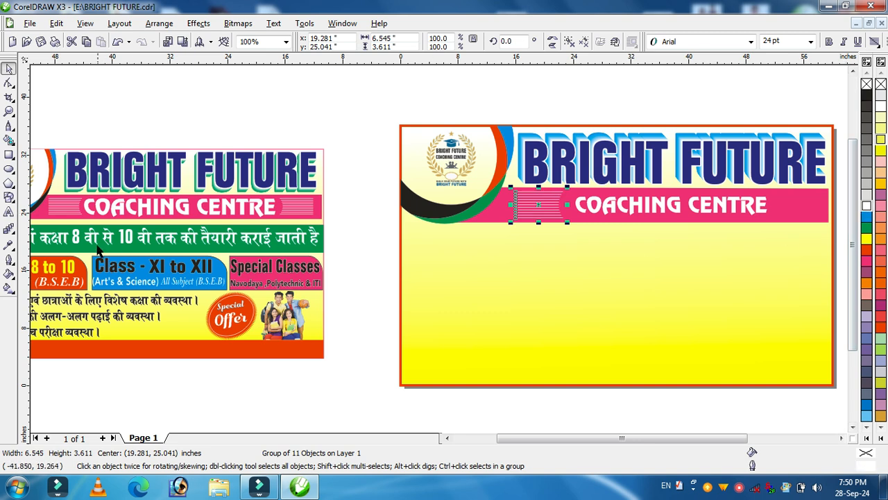
- Copy the white line group to the right of the COACHING CENTRE text and mirror the copy horizontally
{"action": "scroll", "coordinate": [595, 432], "scroll_direction": "right", "scroll_amount": 3}
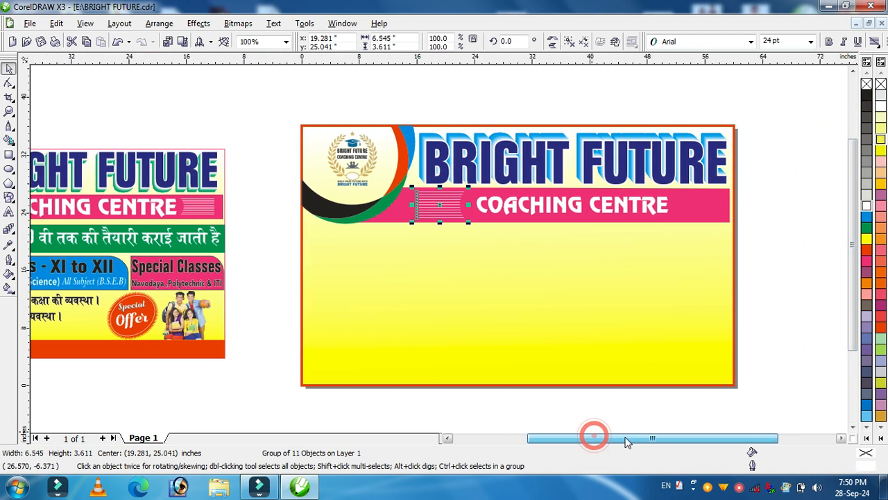
{"action": "left_click_drag", "start_coordinate": [436, 205], "coordinate": [694, 215]}
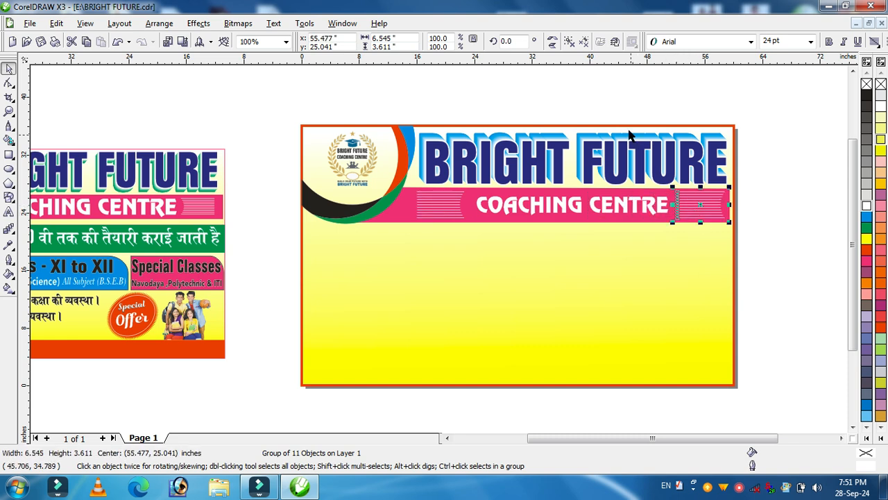
{"action": "left_click", "coordinate": [553, 46]}
{"action": "left_click", "coordinate": [552, 37]}
{"action": "left_click", "coordinate": [827, 264]}
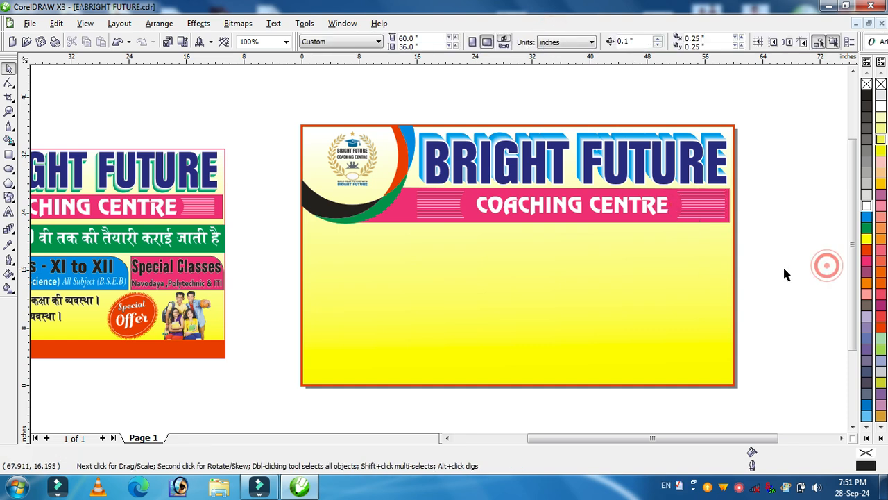
- Draw a full-width rectangle about 60.2 by 4.4 inches on the new banner, just below the magenta bar
{"action": "left_click_drag", "start_coordinate": [762, 444], "coordinate": [734, 444]}
{"action": "left_click_drag", "start_coordinate": [648, 444], "coordinate": [615, 439]}
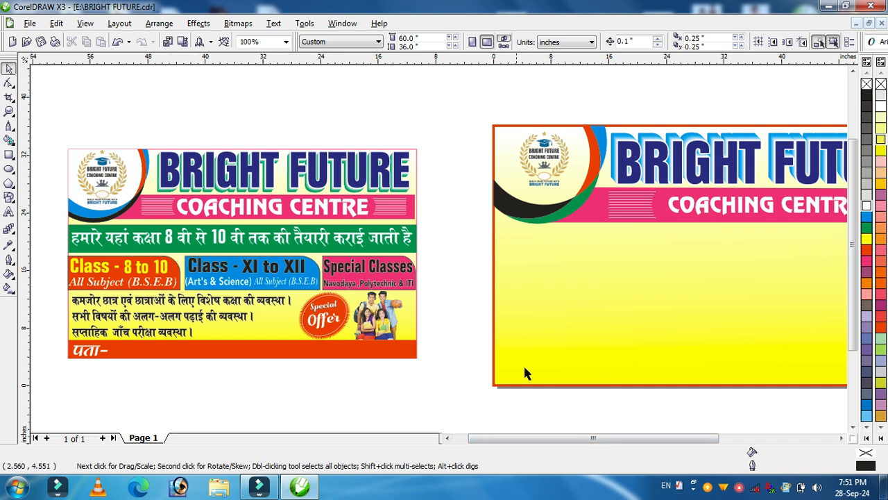
{"action": "left_click_drag", "start_coordinate": [555, 440], "coordinate": [603, 440]}
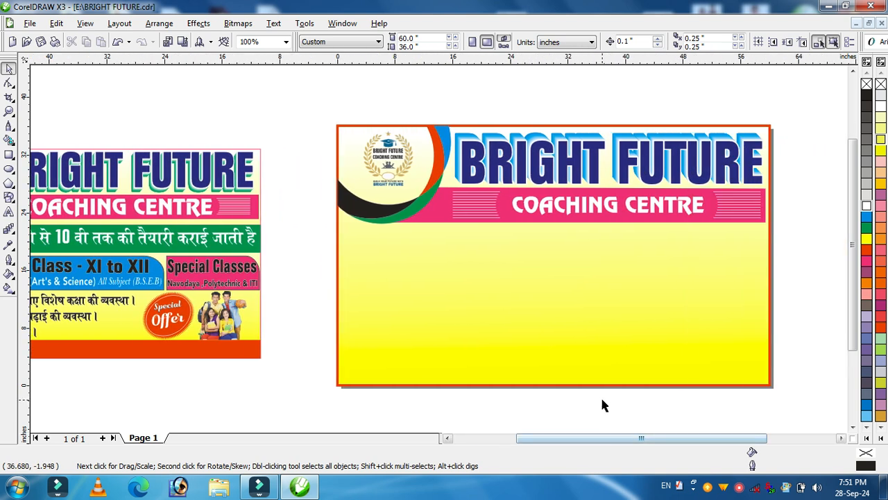
{"action": "left_click", "coordinate": [9, 155]}
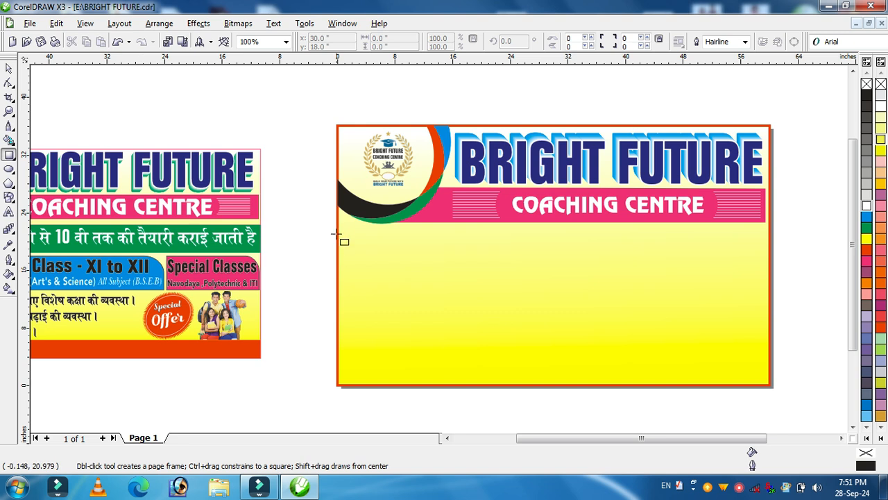
{"action": "left_click_drag", "start_coordinate": [336, 231], "coordinate": [775, 267]}
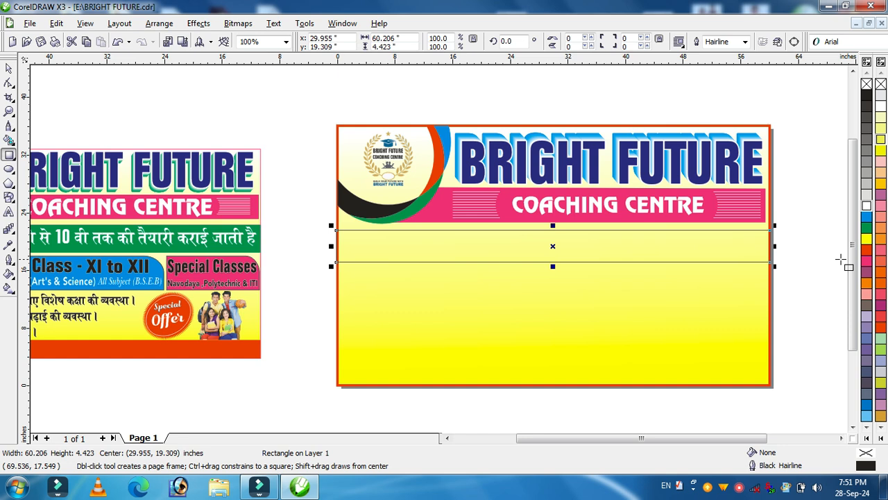
- Fill the full-width rectangle with cyan and remove its outline
{"action": "left_click", "coordinate": [867, 261]}
{"action": "left_click", "coordinate": [867, 216]}
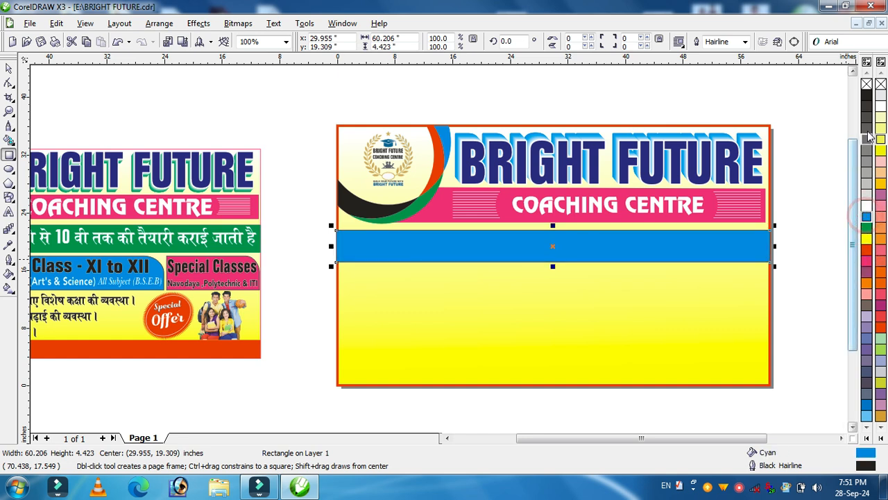
{"action": "right_click", "coordinate": [868, 84]}
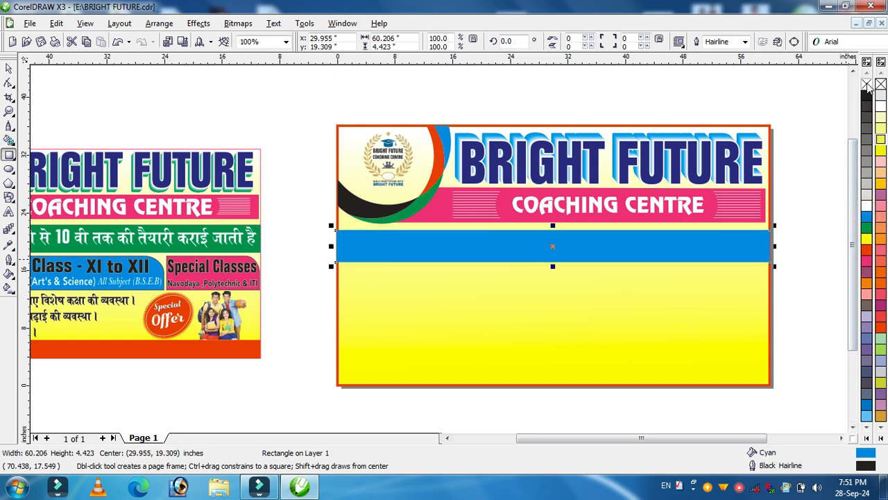
- Copy the white Hindi line from the reference's green bar onto the cyan bar and enlarge it to about 57 inches wide
{"action": "left_click", "coordinate": [9, 68]}
{"action": "left_click_drag", "start_coordinate": [81, 240], "coordinate": [523, 244]}
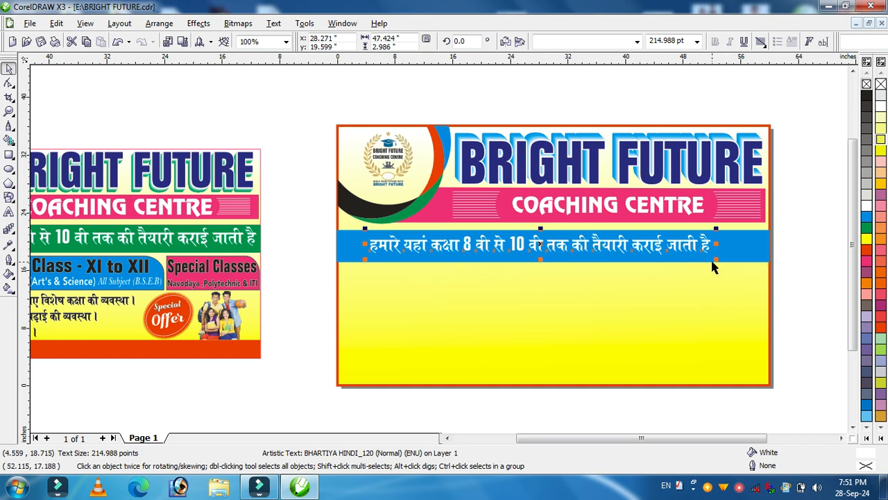
{"action": "left_click_drag", "start_coordinate": [714, 258], "coordinate": [762, 263]}
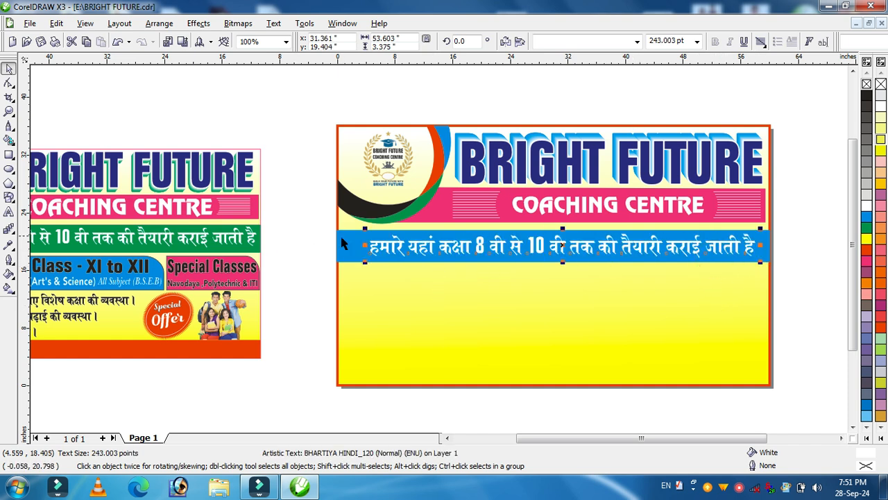
{"action": "left_click_drag", "start_coordinate": [363, 245], "coordinate": [340, 246]}
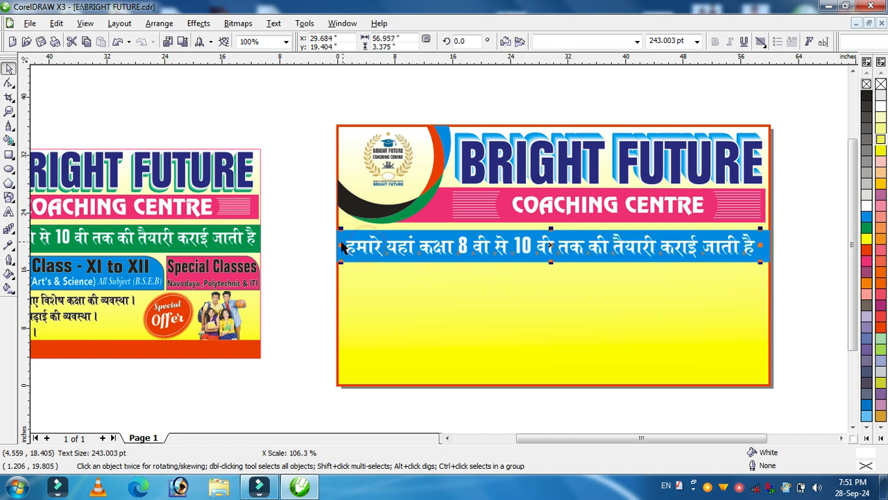
{"action": "left_click", "coordinate": [309, 398]}
- Draw a rectangle about 13.6 by 6.1 inches below the left end of the cyan bar and fill it with magenta
{"action": "left_click_drag", "start_coordinate": [565, 438], "coordinate": [520, 438]}
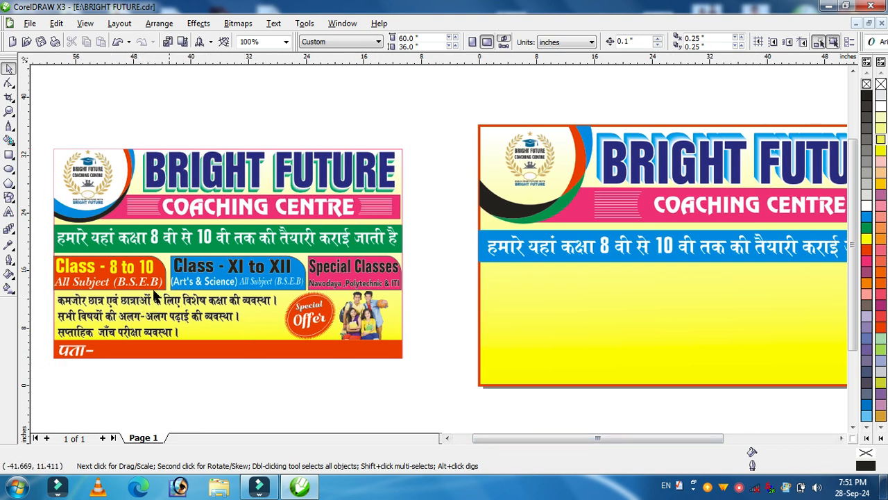
{"action": "left_click", "coordinate": [9, 156]}
{"action": "left_click_drag", "start_coordinate": [490, 268], "coordinate": [589, 312]}
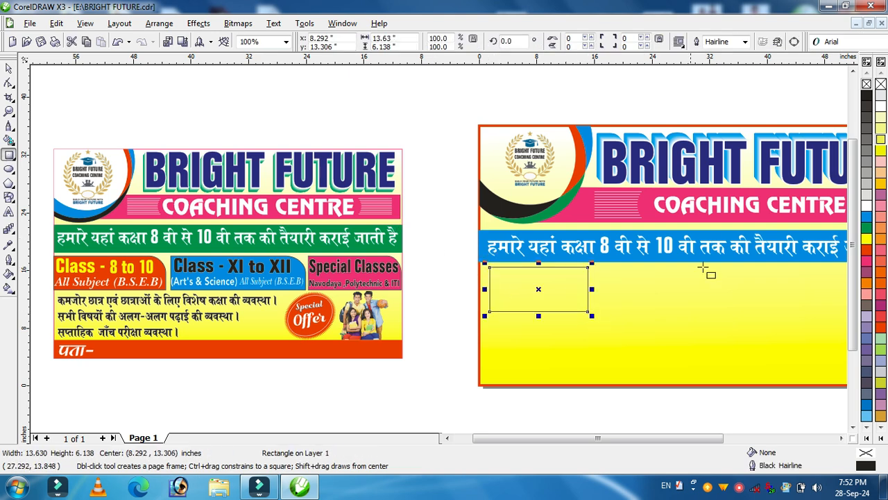
{"action": "left_click", "coordinate": [866, 261]}
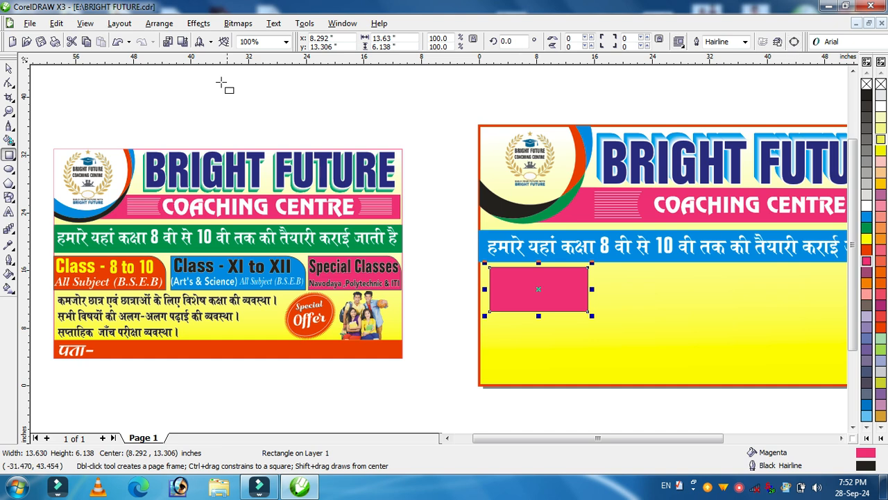
- Round only the upper-right corner of the magenta rectangle to 100 and narrow the rectangle to about 13.4 inches
{"action": "left_click", "coordinate": [9, 84]}
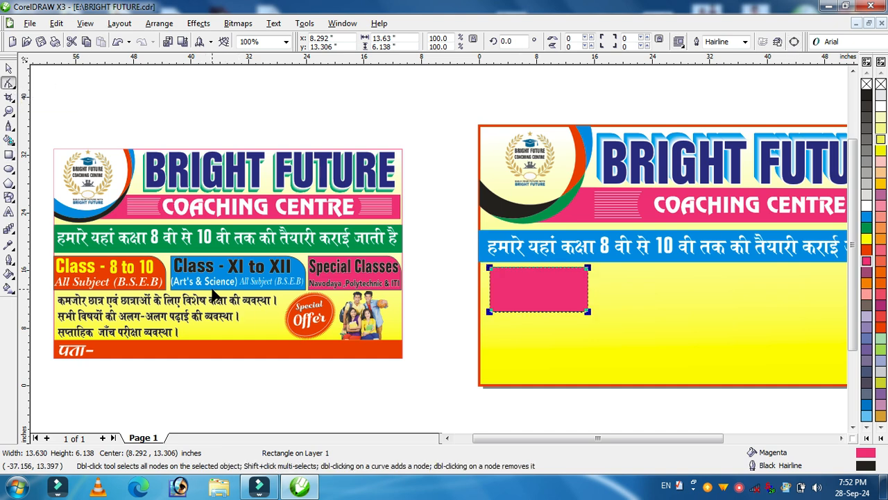
{"action": "left_click", "coordinate": [589, 271]}
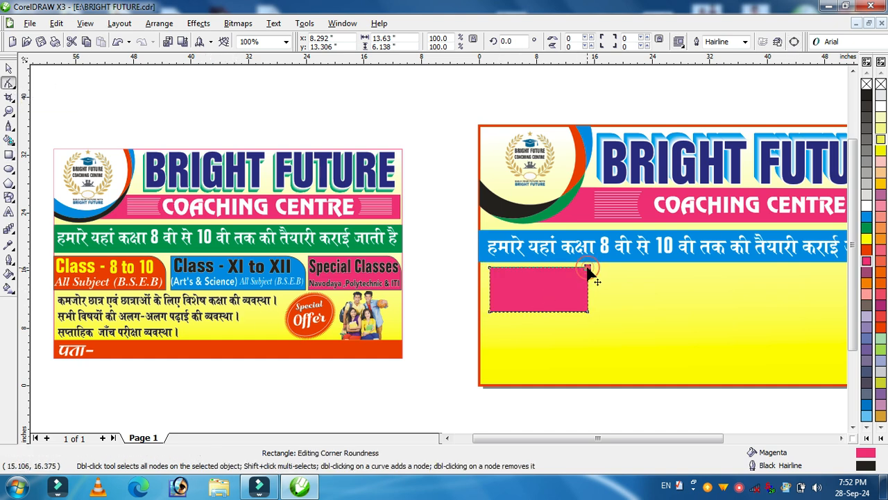
{"action": "left_click_drag", "start_coordinate": [589, 271], "coordinate": [564, 290]}
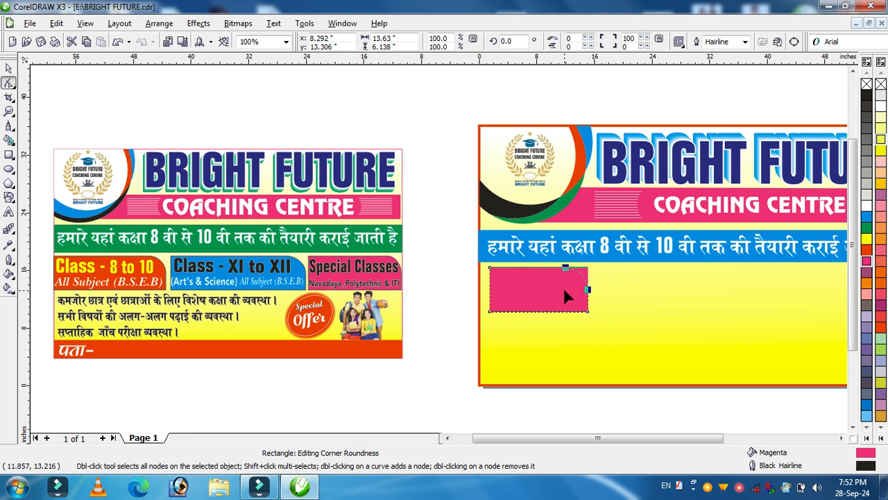
{"action": "left_click", "coordinate": [9, 68]}
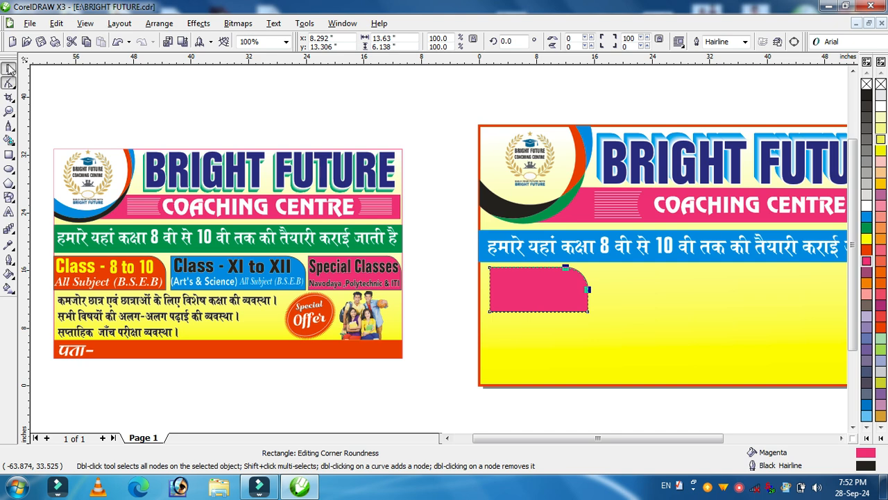
{"action": "mouse_move", "coordinate": [591, 290]}
{"action": "left_mouse_down"}
{"action": "mouse_move", "coordinate": [609, 292]}
{"action": "mouse_move", "coordinate": [588, 285]}
{"action": "left_mouse_up"}
- Place two copies of the rounded magenta box in a row to its right, below the cyan bar
{"action": "left_click_drag", "start_coordinate": [648, 438], "coordinate": [687, 428]}
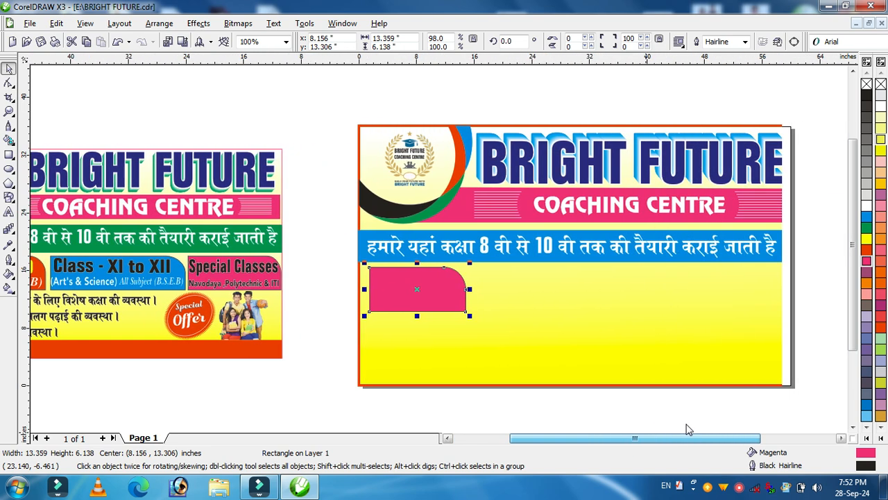
{"action": "left_click_drag", "start_coordinate": [415, 283], "coordinate": [633, 292]}
{"action": "left_click_drag", "start_coordinate": [687, 291], "coordinate": [783, 299]}
{"action": "key", "text": "ctrl+z"}
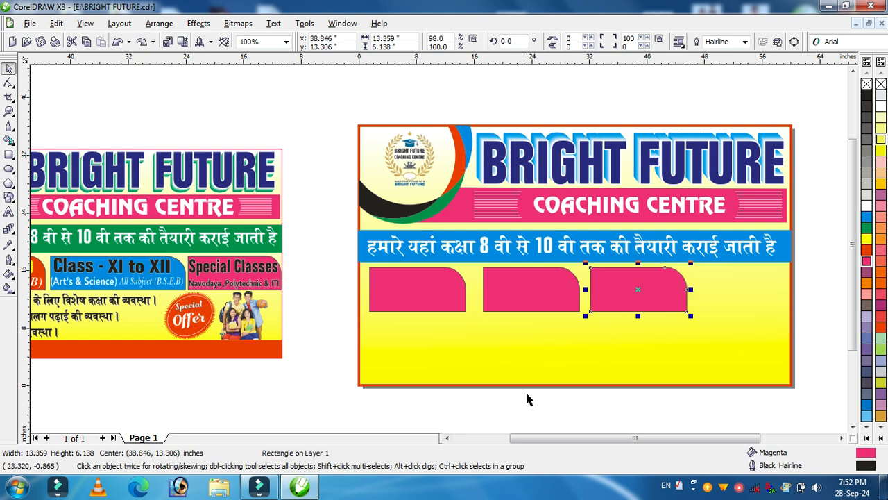
- Copy the students photo from the reference banner to the right of the three magenta boxes and enlarge it to about 13.9 inches wide
{"action": "left_click_drag", "start_coordinate": [627, 444], "coordinate": [643, 431]}
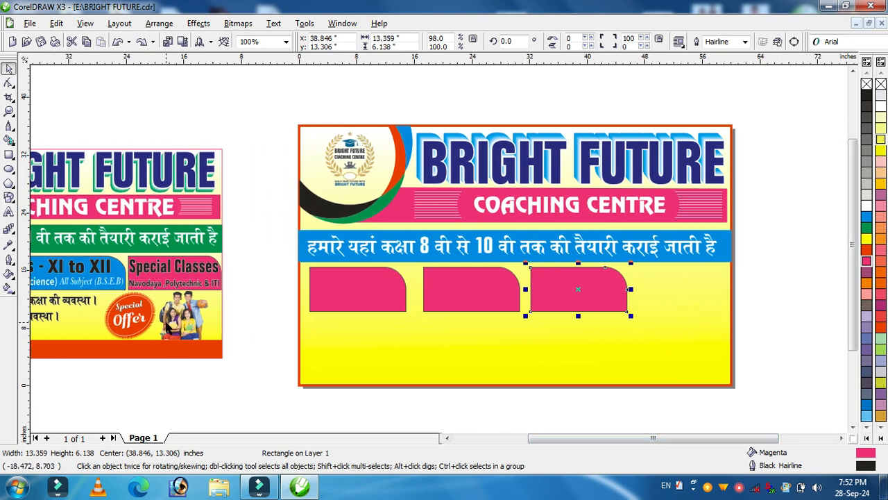
{"action": "left_click", "coordinate": [173, 328]}
{"action": "left_click", "coordinate": [231, 391]}
{"action": "left_click_drag", "start_coordinate": [186, 321], "coordinate": [685, 305]}
{"action": "left_click_drag", "start_coordinate": [639, 334], "coordinate": [625, 343]}
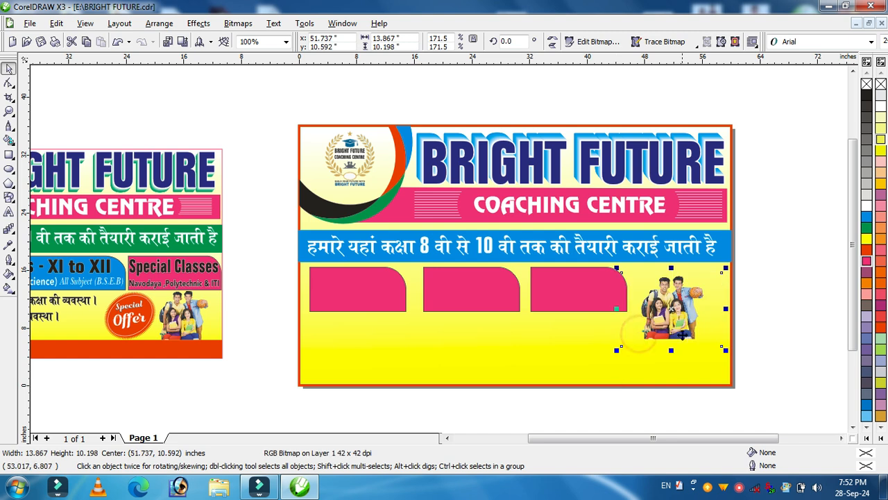
{"action": "left_click_drag", "start_coordinate": [676, 306], "coordinate": [693, 306]}
{"action": "left_click", "coordinate": [813, 298]}
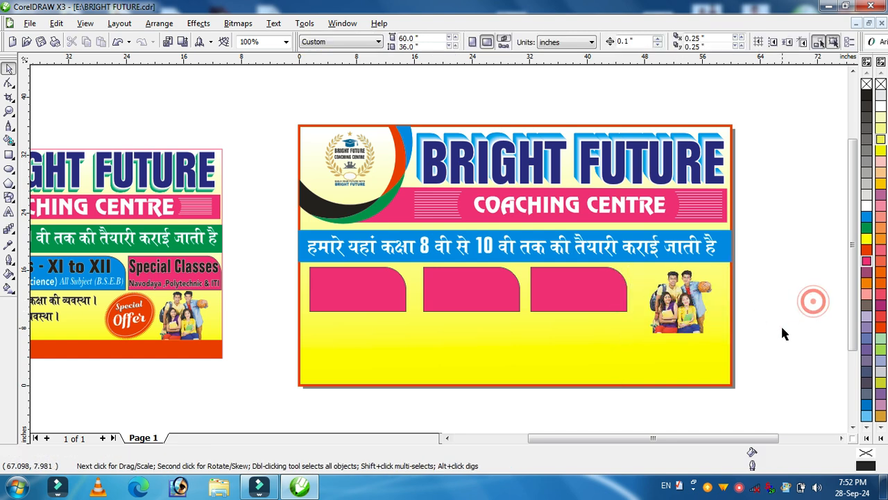
- Enlarge the copied students photo slightly towards its lower-left corner
{"action": "left_click", "coordinate": [697, 303]}
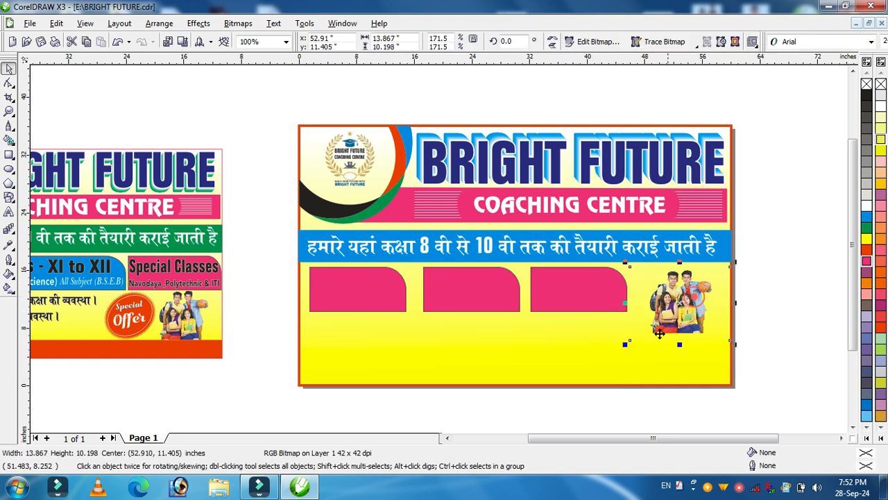
{"action": "left_click_drag", "start_coordinate": [623, 347], "coordinate": [737, 354]}
{"action": "left_click", "coordinate": [795, 331]}
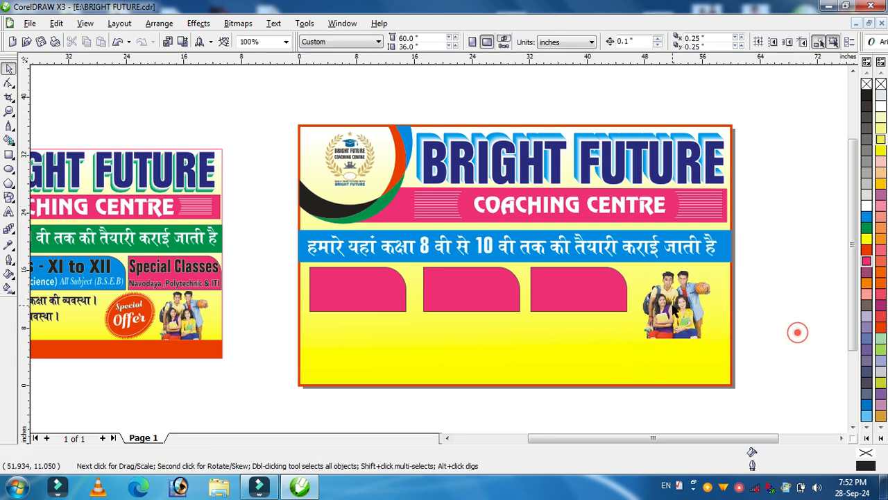
- Copy the three-line Hindi text block from the reference banner to below the magenta boxes on the new banner
{"action": "left_click_drag", "start_coordinate": [650, 438], "coordinate": [579, 440]}
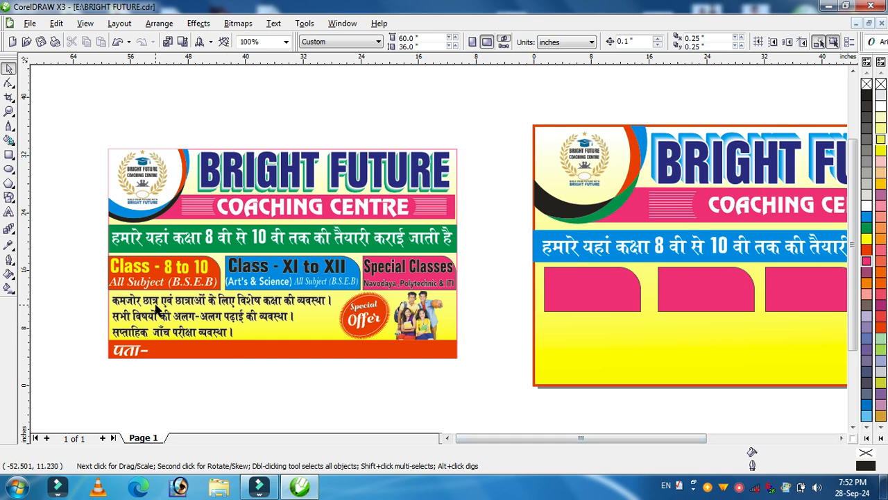
{"action": "left_click_drag", "start_coordinate": [207, 301], "coordinate": [637, 323]}
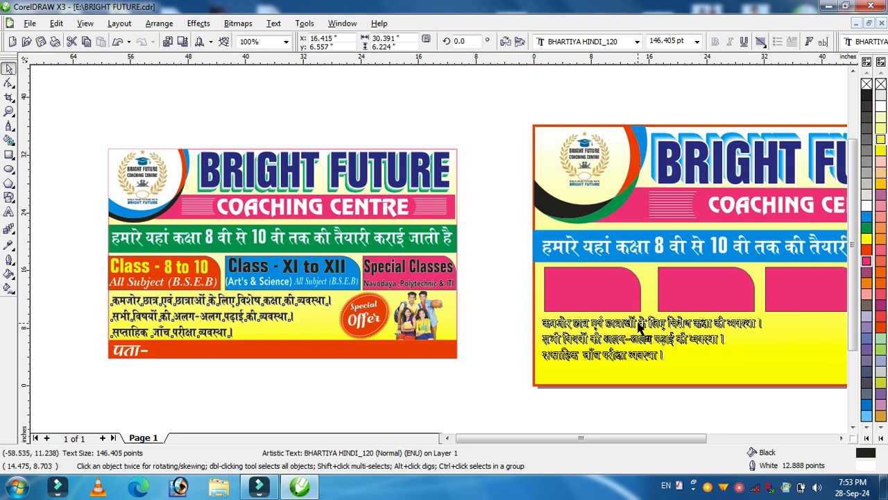